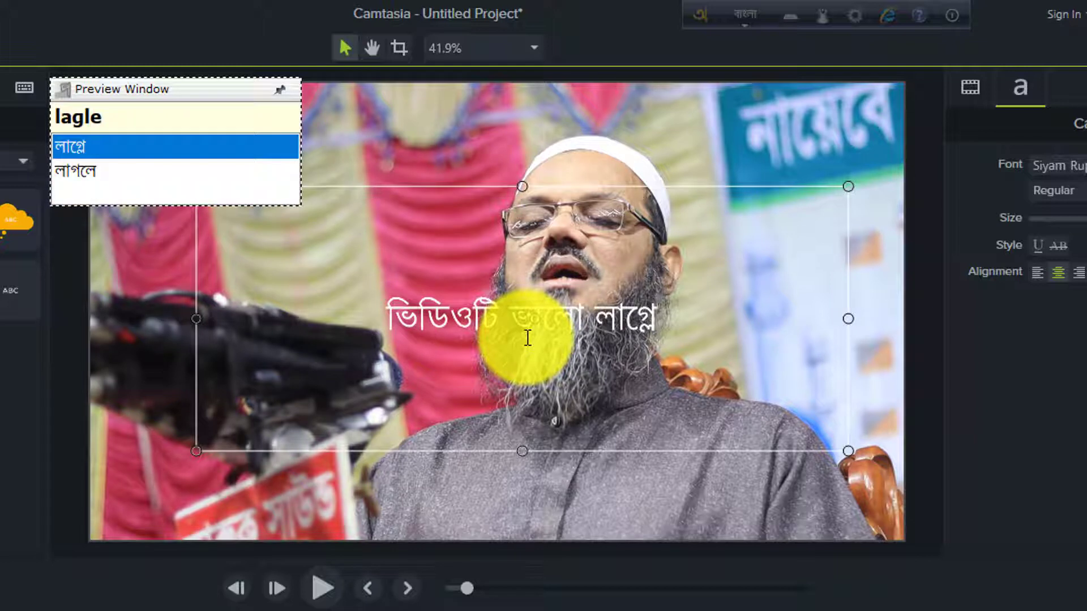
- Choose the suggestion লাগলে and continue the callout text with "একটি লাইক দিন"
{"action": "key", "text": "Down"}
{"action": "key", "text": "Up"}
{"action": "key", "text": "Down"}
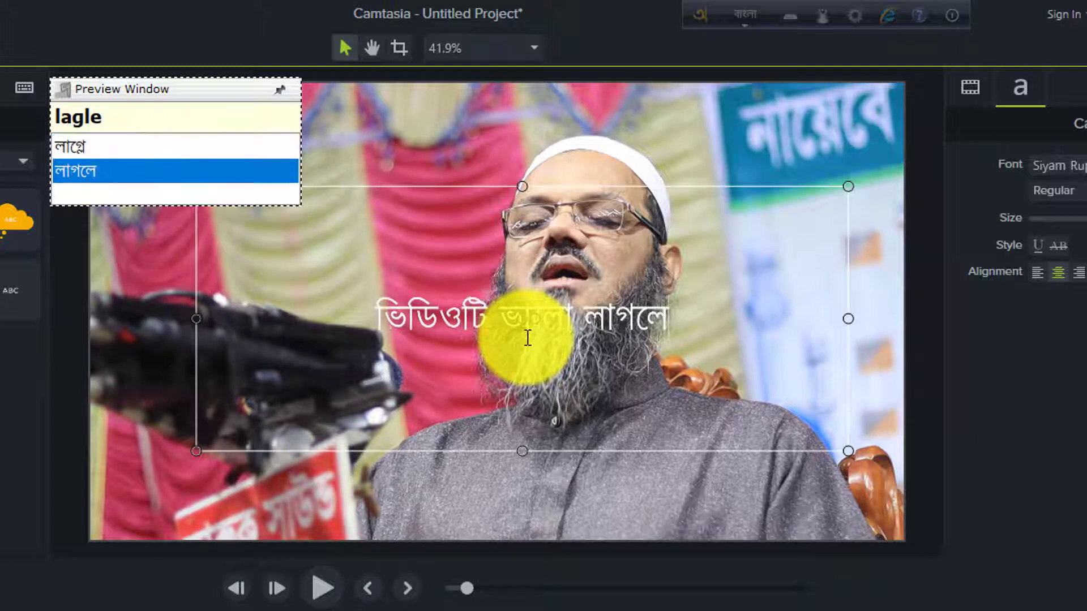
{"action": "type", "text": "ekTi"}
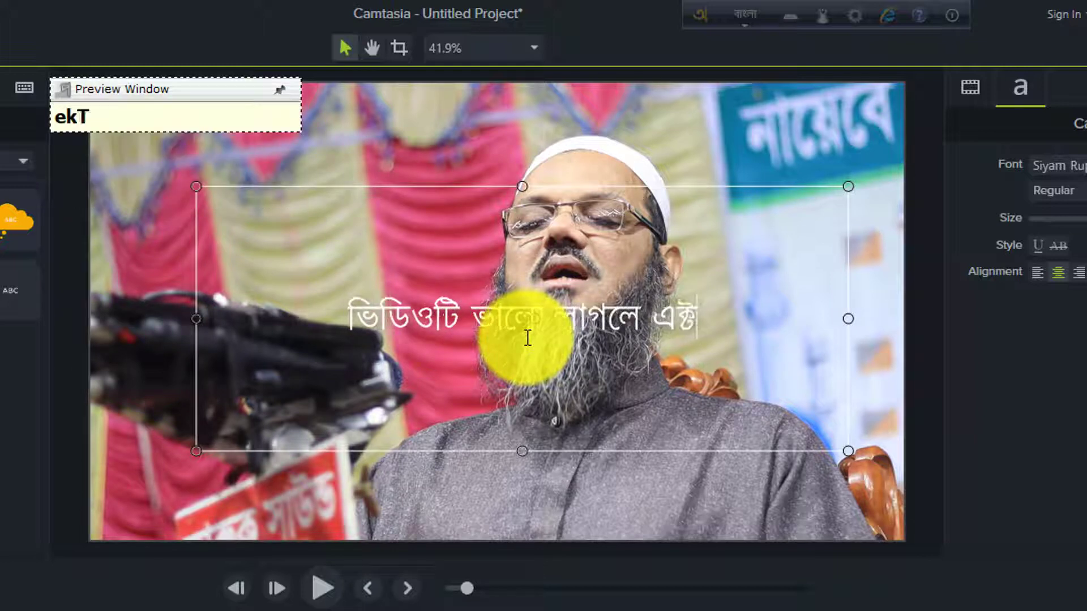
{"action": "type", "text": " laik din"}
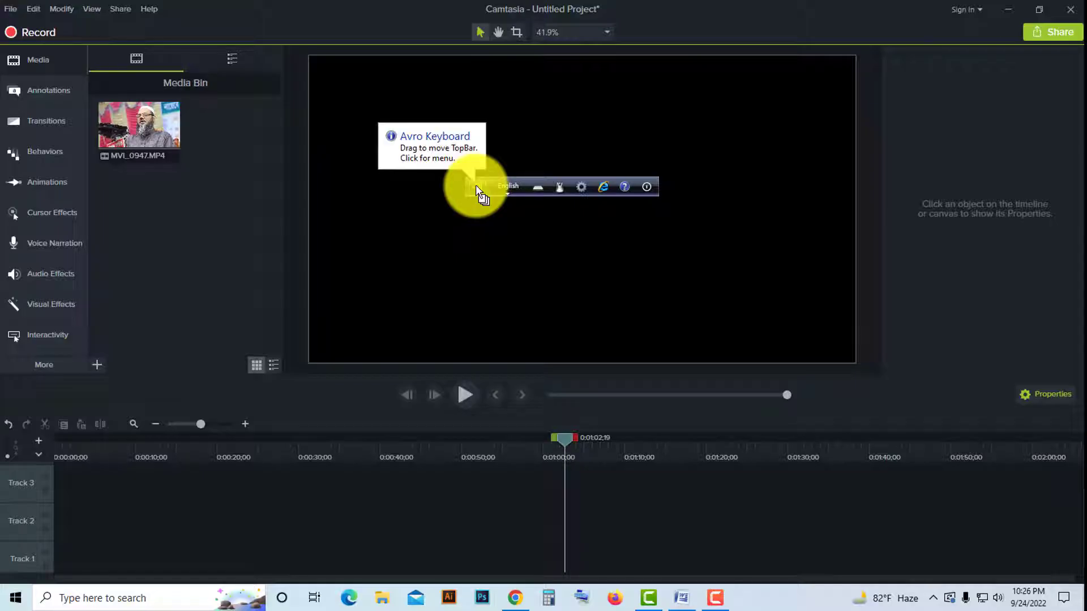
- Move the Avro Keyboard bar out of the way and add MVI_0947.MP4 at the start of Track 2
{"action": "left_click_drag", "start_coordinate": [478, 186], "coordinate": [496, 133]}
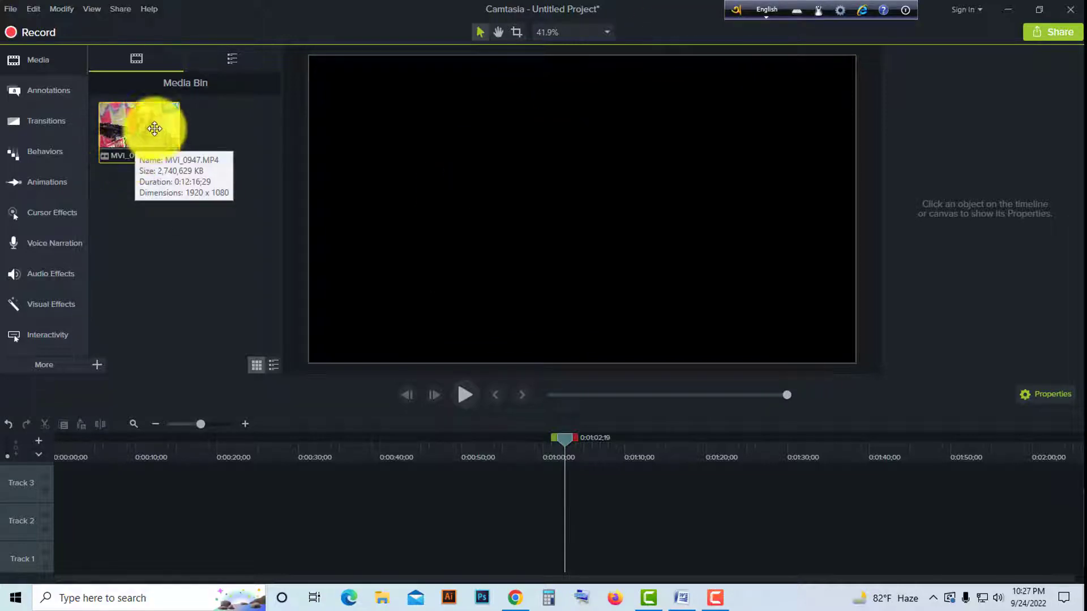
{"action": "left_click_drag", "start_coordinate": [146, 127], "coordinate": [211, 518]}
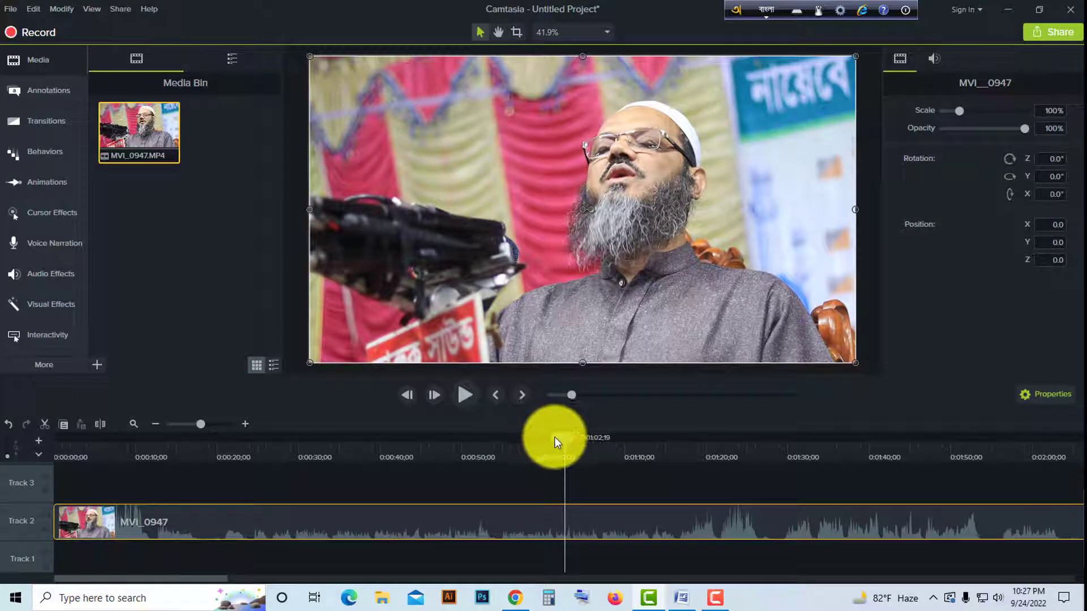
- Place a plain ABC text callout from the Basic style on Track 3 at 0:00:30;14
{"action": "left_click_drag", "start_coordinate": [555, 437], "coordinate": [317, 471]}
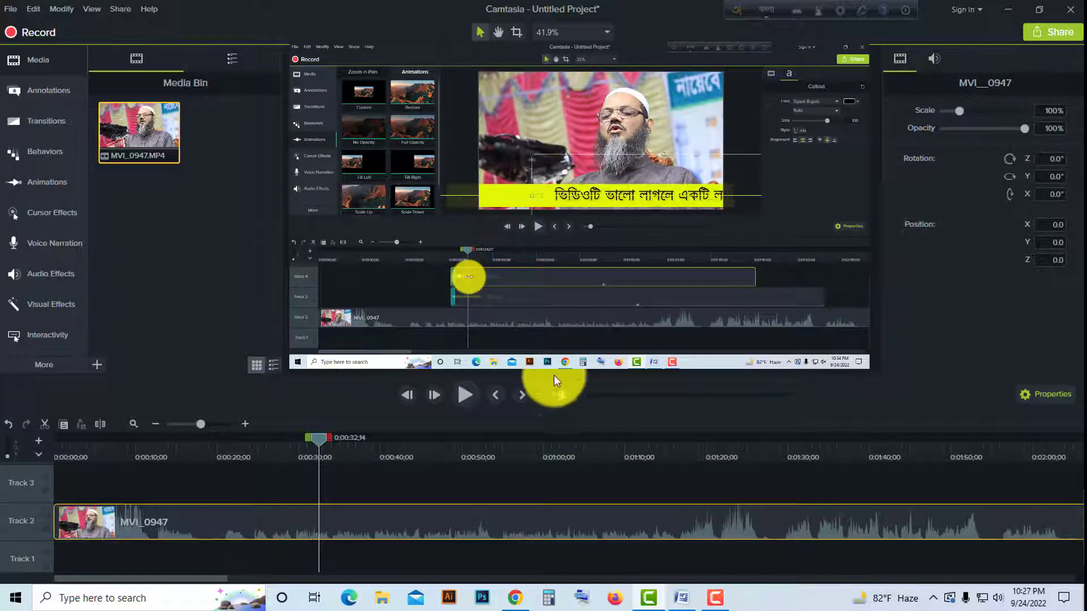
{"action": "left_click_drag", "start_coordinate": [322, 438], "coordinate": [286, 444]}
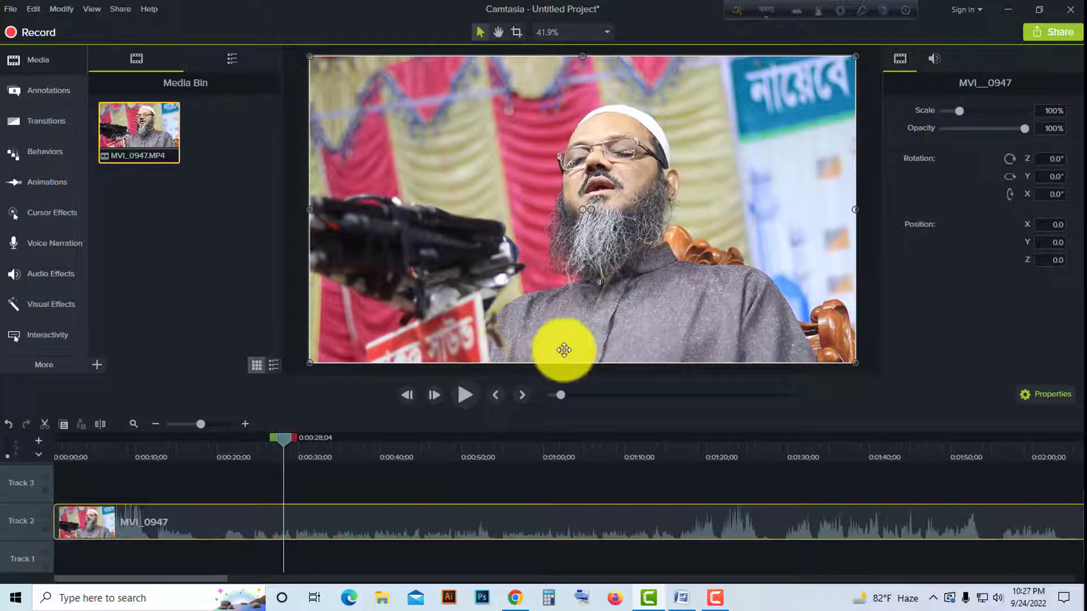
{"action": "left_click_drag", "start_coordinate": [425, 440], "coordinate": [301, 446]}
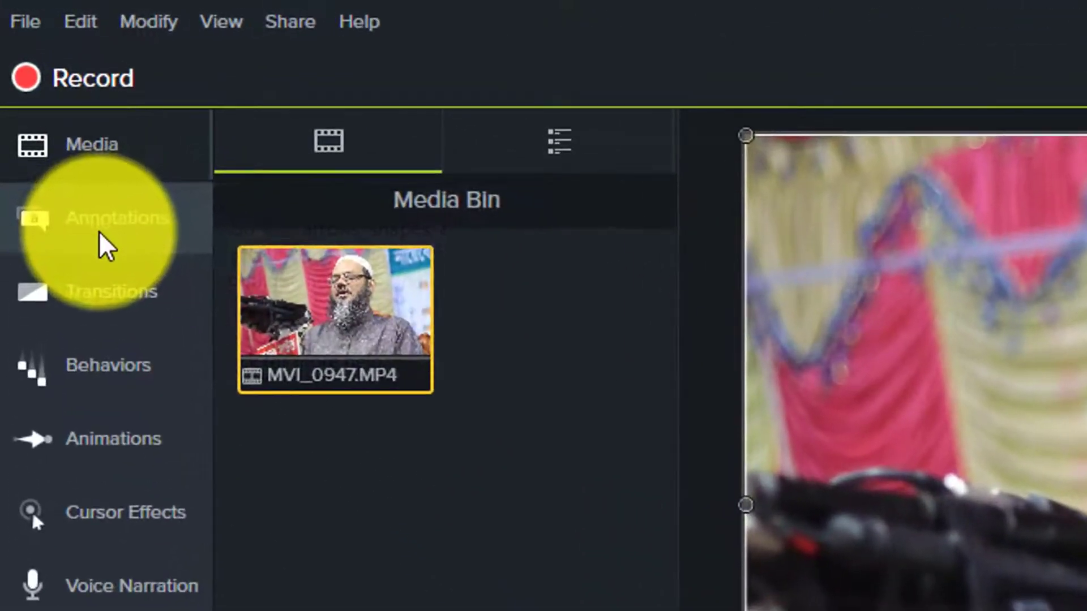
{"action": "left_click", "coordinate": [105, 246]}
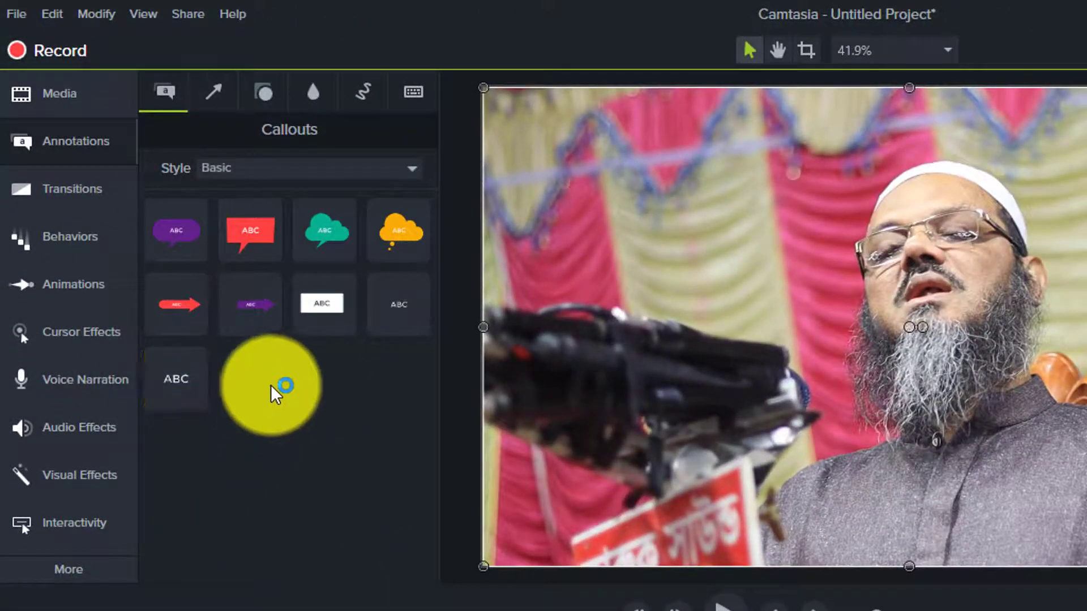
{"action": "left_click_drag", "start_coordinate": [176, 379], "coordinate": [309, 479]}
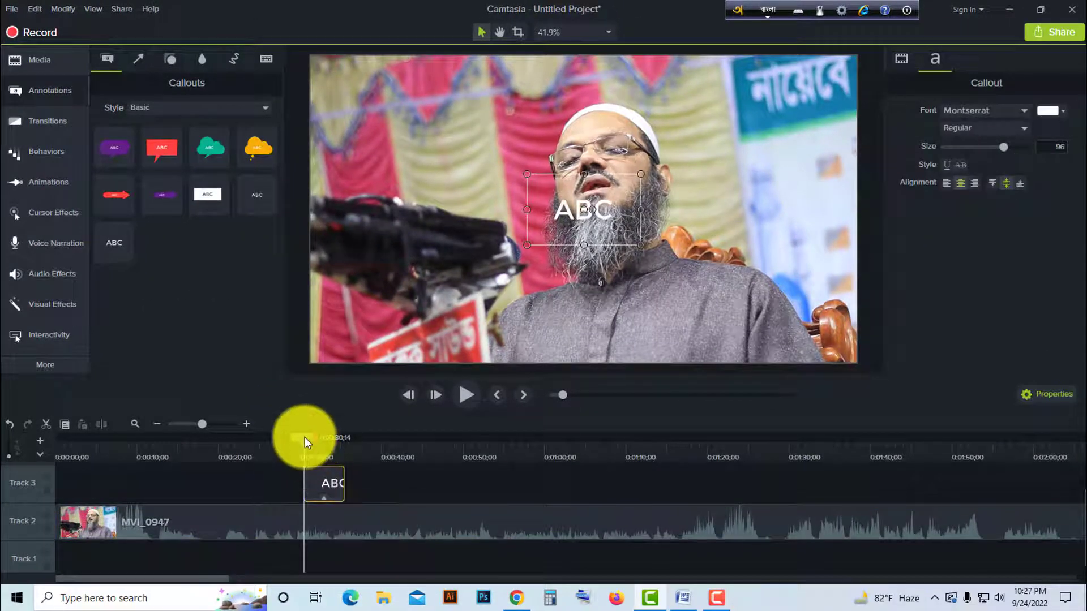
- Extend the text callout on Track 3 to end at about 0:01:40 and set the playhead to 0:00:32;01
{"action": "left_click_drag", "start_coordinate": [305, 438], "coordinate": [312, 437]}
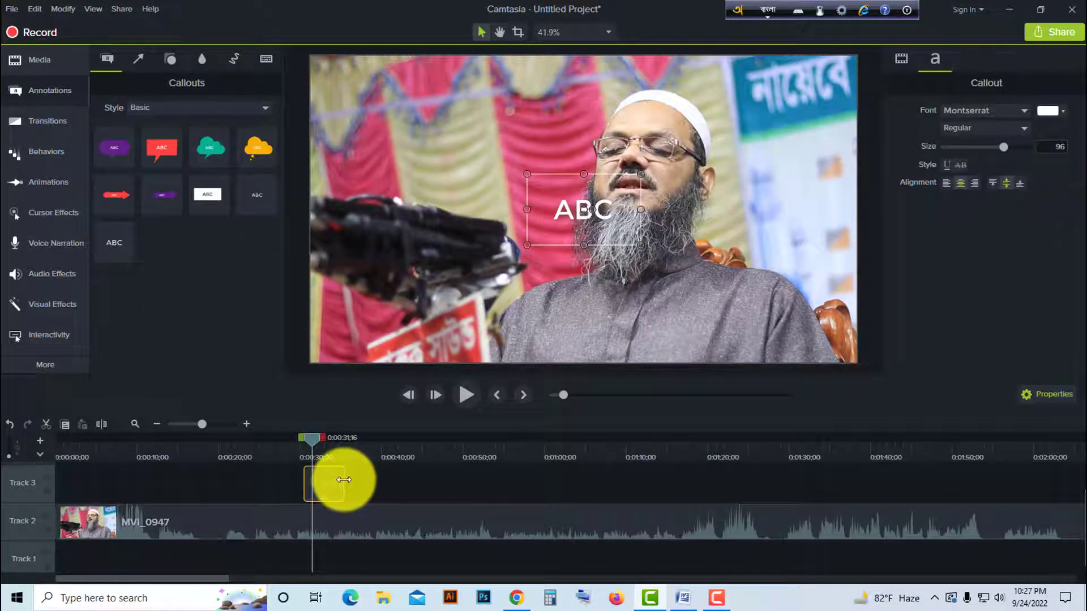
{"action": "left_click_drag", "start_coordinate": [345, 481], "coordinate": [873, 492]}
{"action": "left_click_drag", "start_coordinate": [312, 437], "coordinate": [668, 453]}
{"action": "left_click_drag", "start_coordinate": [576, 473], "coordinate": [316, 466]}
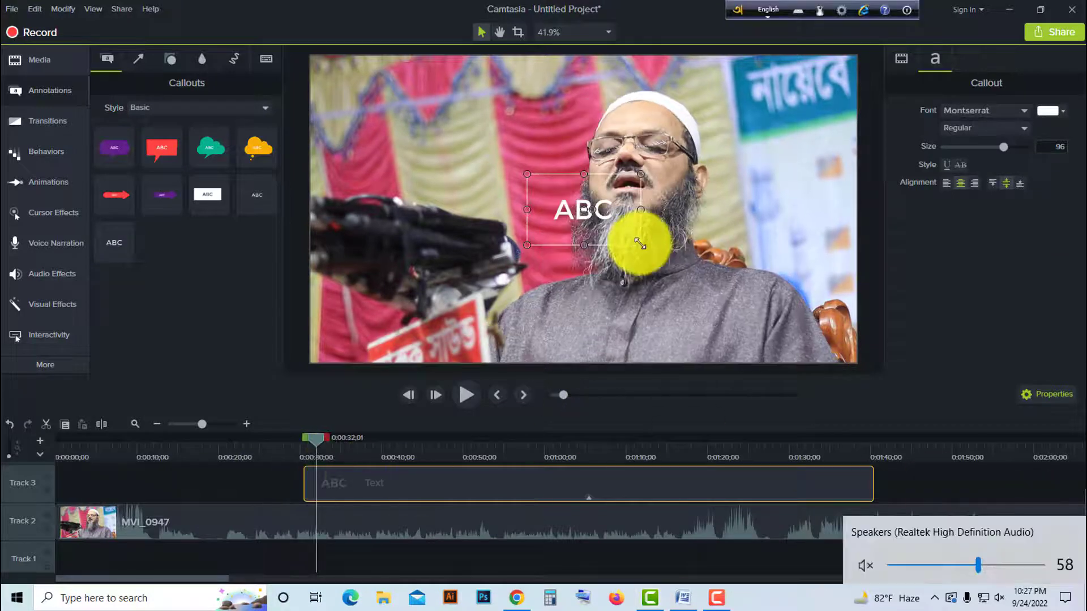
- Enlarge the callout's text box across most of the video frame and set its text size to 73
{"action": "left_click_drag", "start_coordinate": [642, 245], "coordinate": [813, 300]}
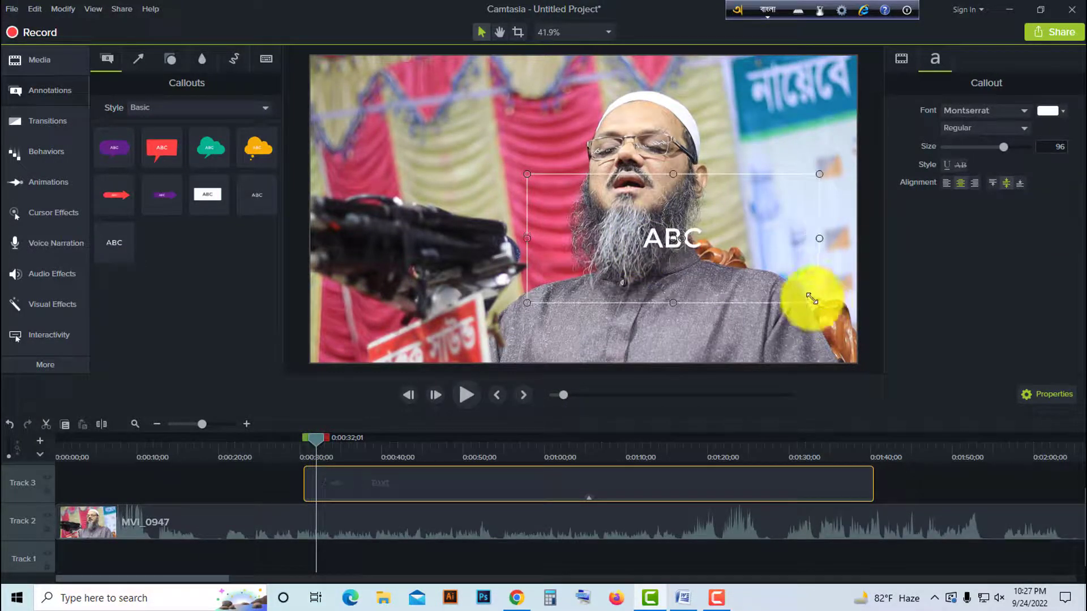
{"action": "left_click_drag", "start_coordinate": [525, 176], "coordinate": [382, 125]}
{"action": "mouse_move", "coordinate": [1003, 147]}
{"action": "left_mouse_down"}
{"action": "mouse_move", "coordinate": [969, 155]}
{"action": "mouse_move", "coordinate": [987, 156]}
{"action": "left_mouse_up"}
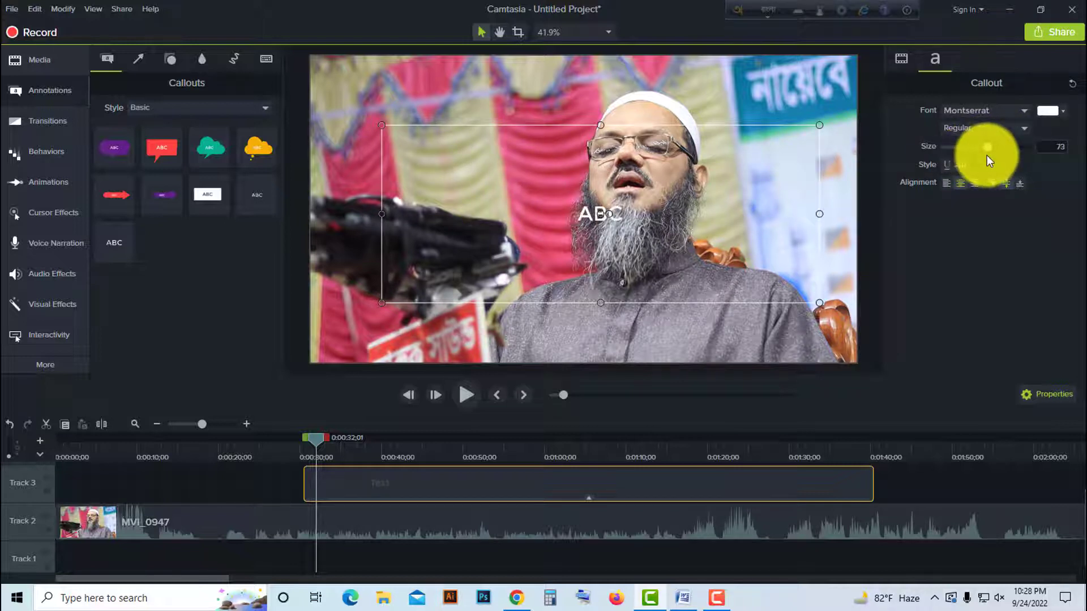
- Set the callout's font to Siyam Rupali and clear the ABC placeholder text
{"action": "left_click", "coordinate": [1015, 109]}
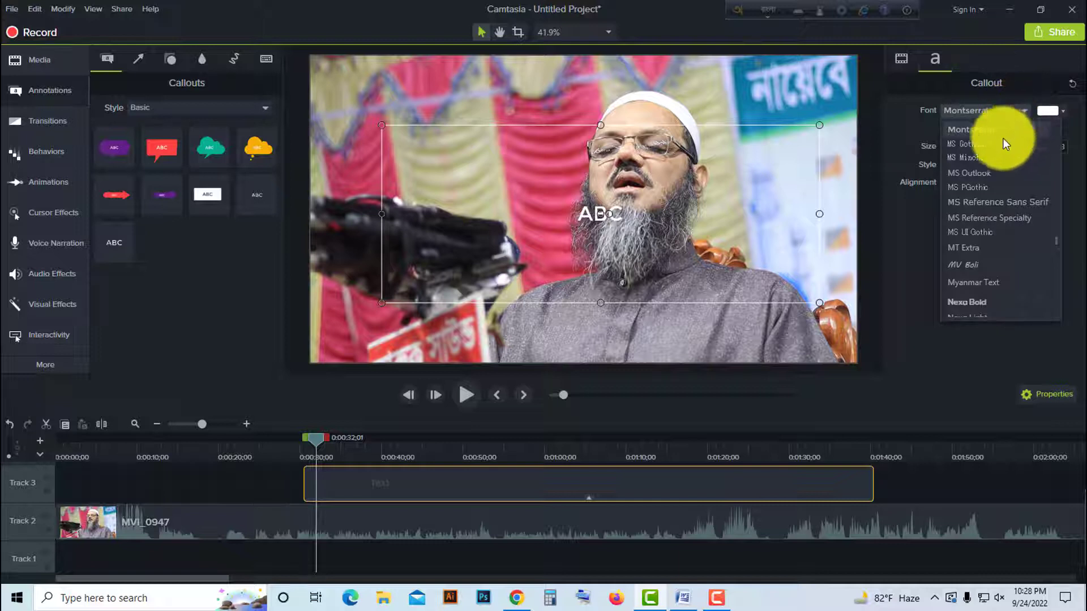
{"action": "scroll", "coordinate": [1010, 203], "scroll_direction": "down", "scroll_amount": 5}
{"action": "scroll", "coordinate": [1011, 227], "scroll_direction": "down", "scroll_amount": 15}
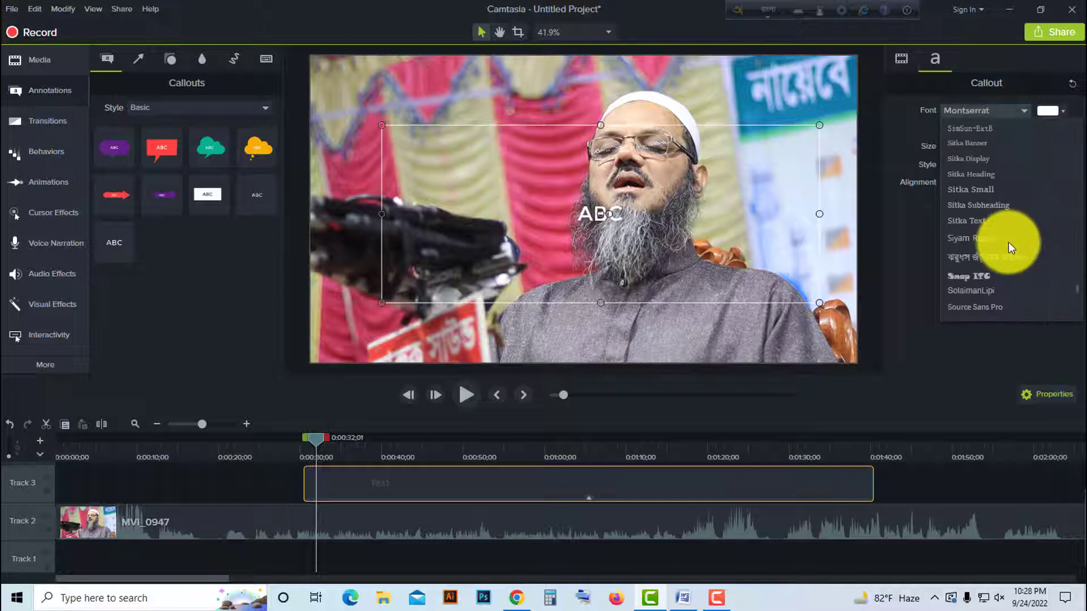
{"action": "scroll", "coordinate": [1007, 260], "scroll_direction": "down", "scroll_amount": 3}
{"action": "scroll", "coordinate": [1009, 261], "scroll_direction": "up", "scroll_amount": 10}
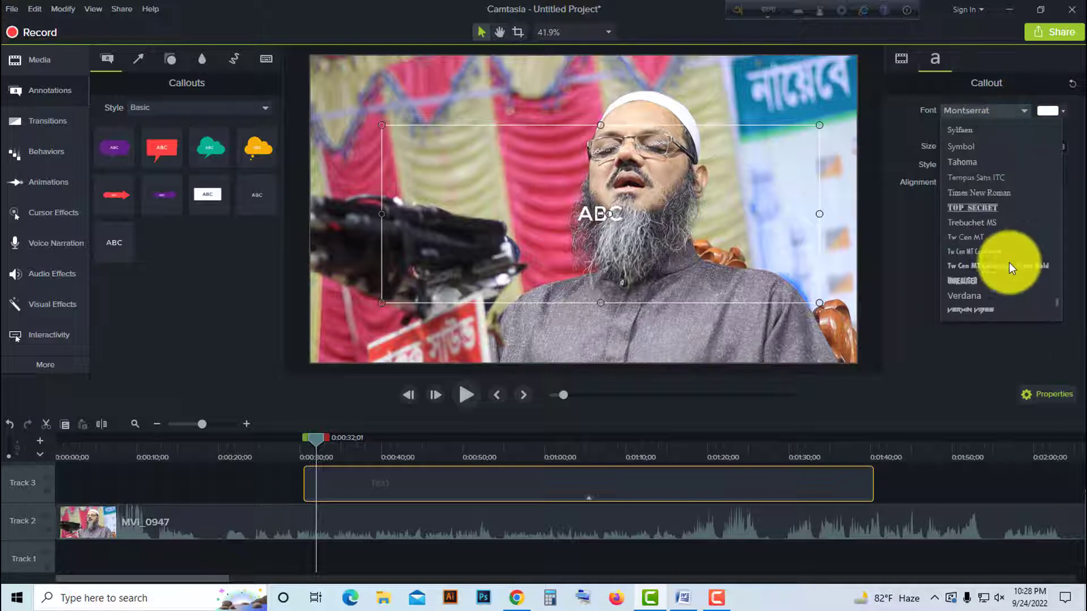
{"action": "scroll", "coordinate": [1003, 211], "scroll_direction": "up", "scroll_amount": 2}
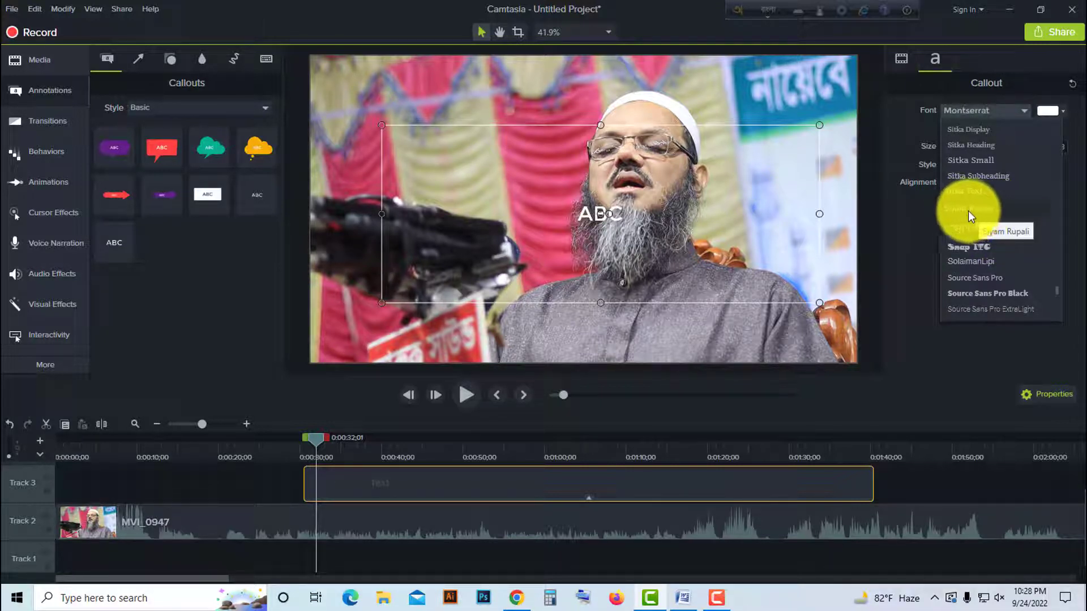
{"action": "left_click", "coordinate": [977, 209]}
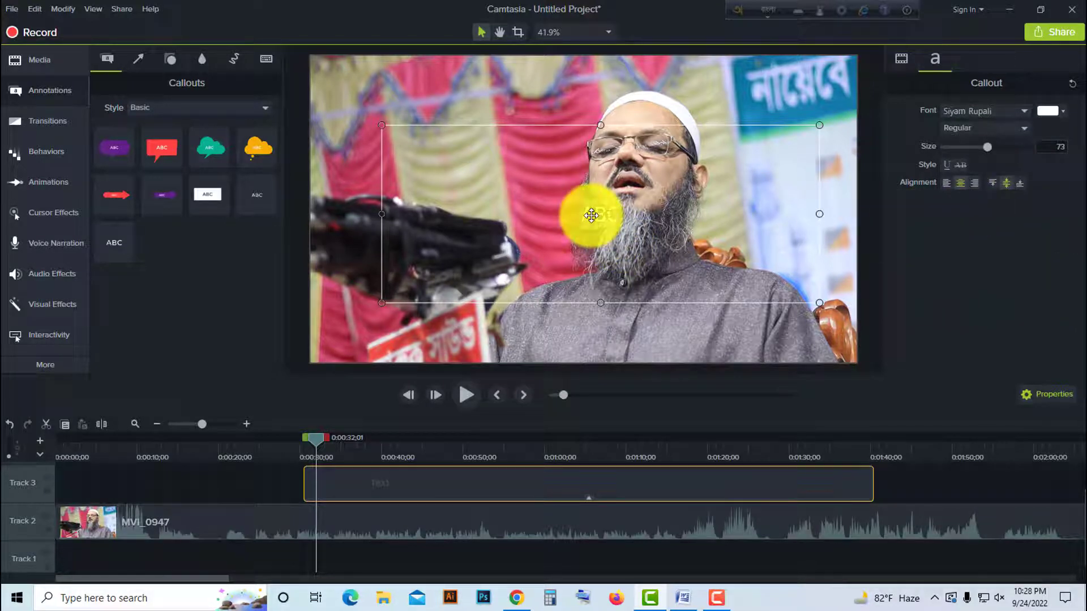
{"action": "key", "text": "ctrl+z"}
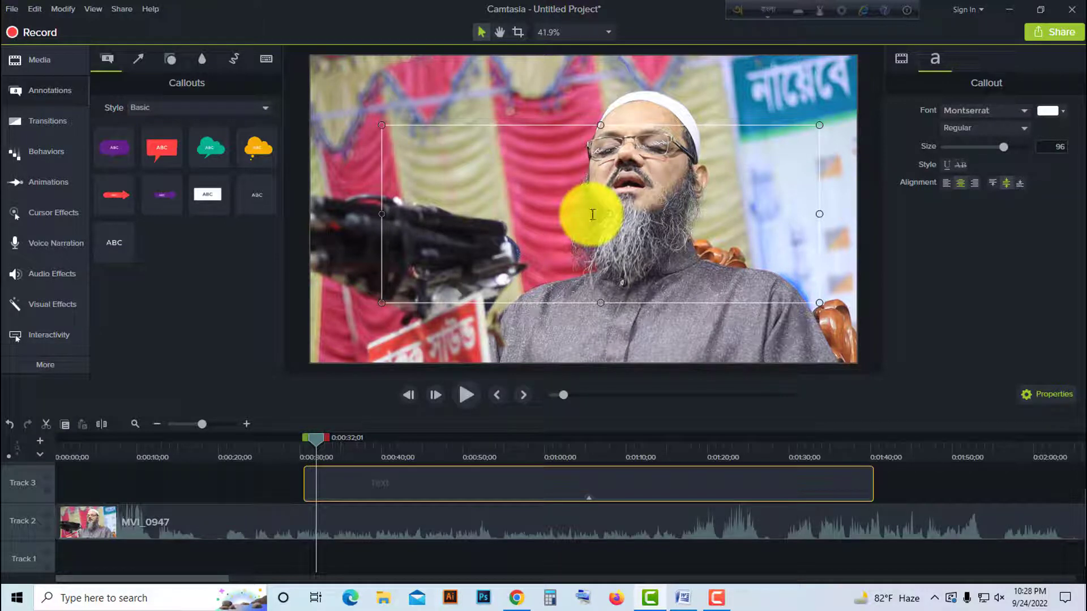
- Set Avro Keyboard to output as Unicode with Bangla typing mode active
{"action": "left_click_drag", "start_coordinate": [738, 10], "coordinate": [720, 81]}
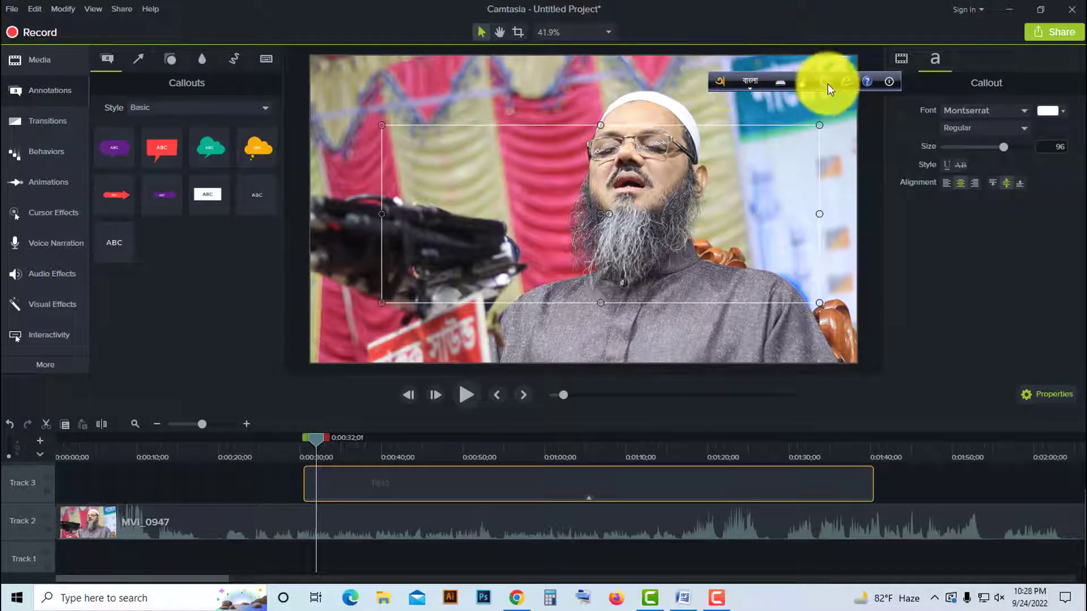
{"action": "left_click", "coordinate": [824, 82]}
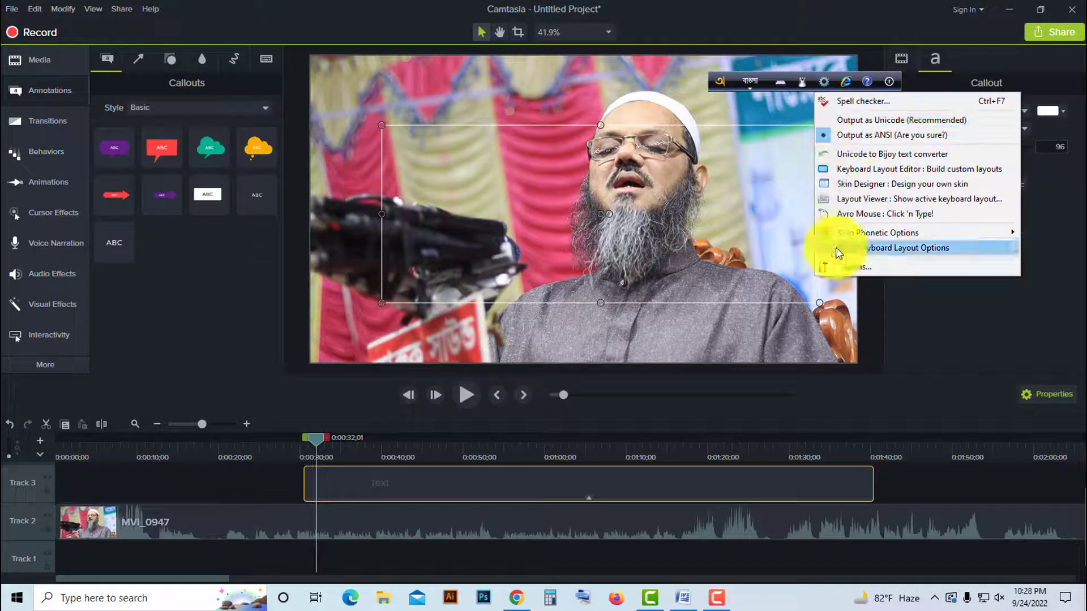
{"action": "left_click", "coordinate": [848, 118]}
{"action": "left_click", "coordinate": [826, 83]}
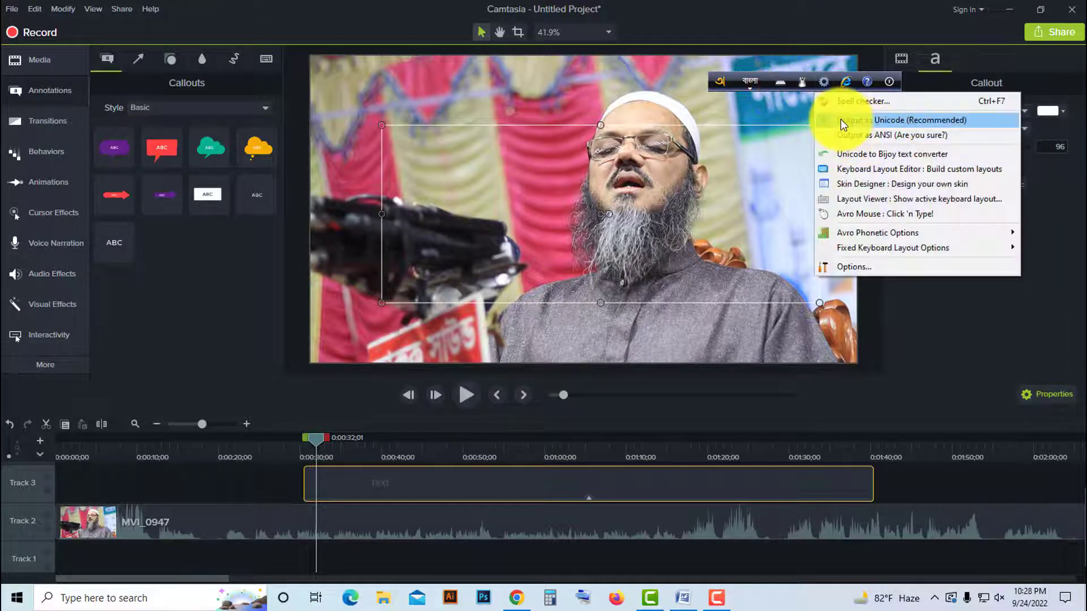
{"action": "left_click", "coordinate": [749, 82]}
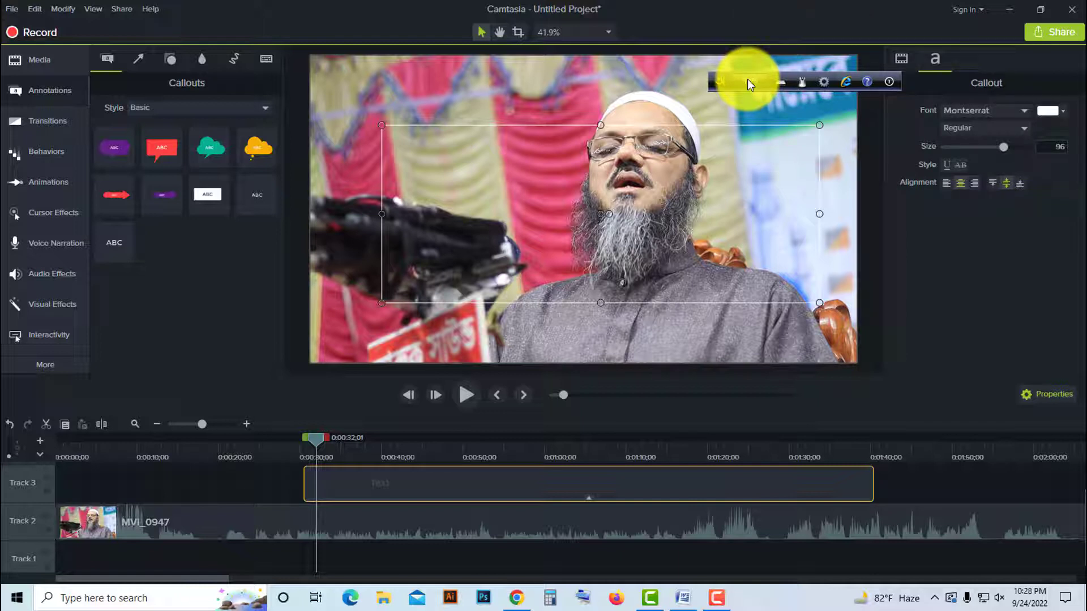
{"action": "left_click", "coordinate": [748, 82]}
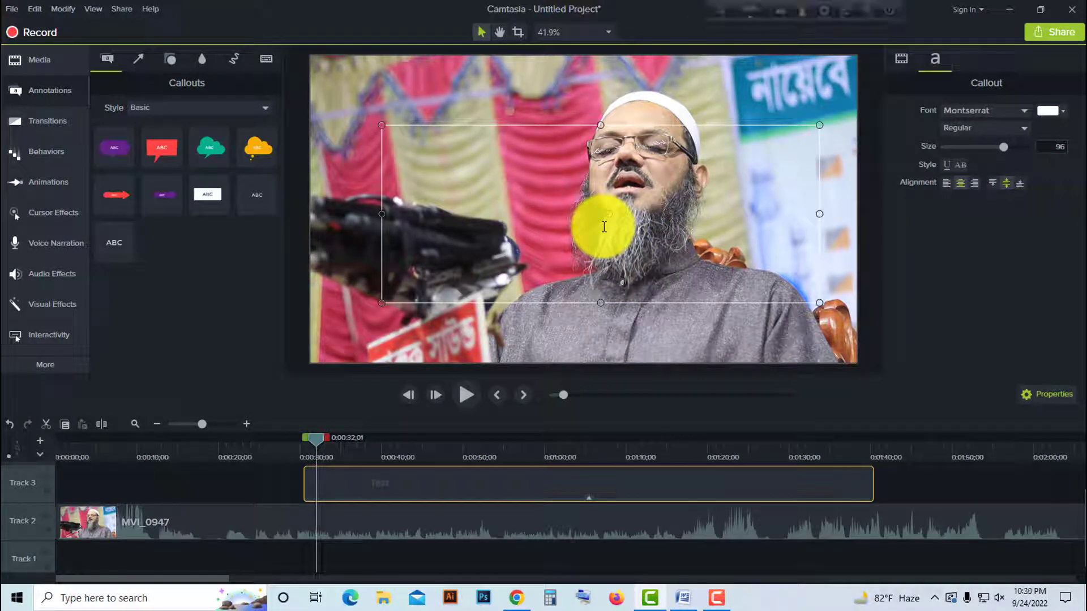
- Enter the Bangla word "ভিডিও" in the callout, spelled phonetically as viDio
{"action": "type", "text": "v"}
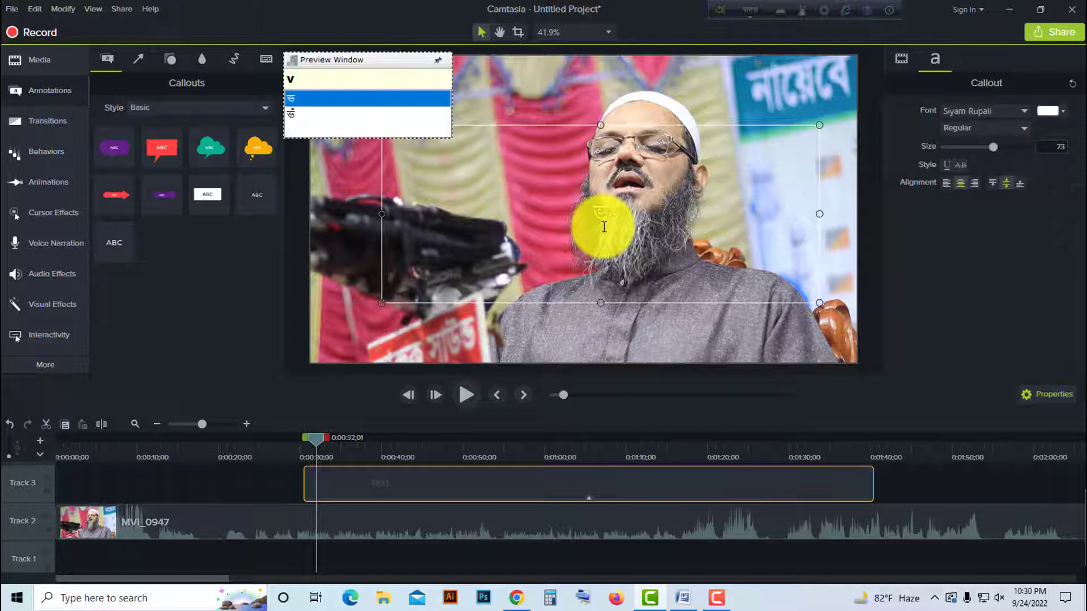
{"action": "type", "text": "i"}
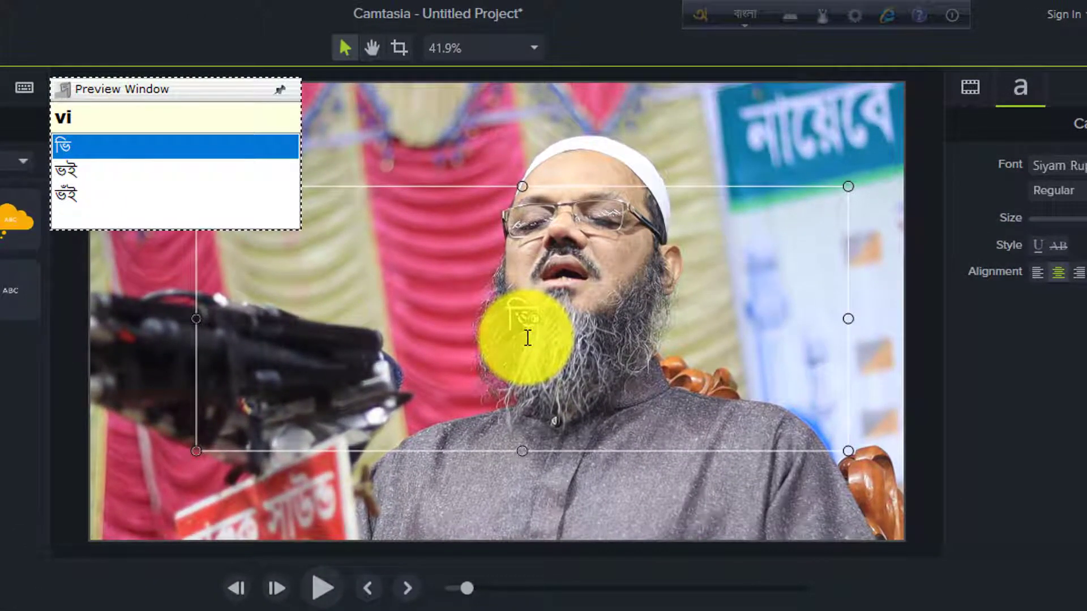
{"action": "type", "text": "d"}
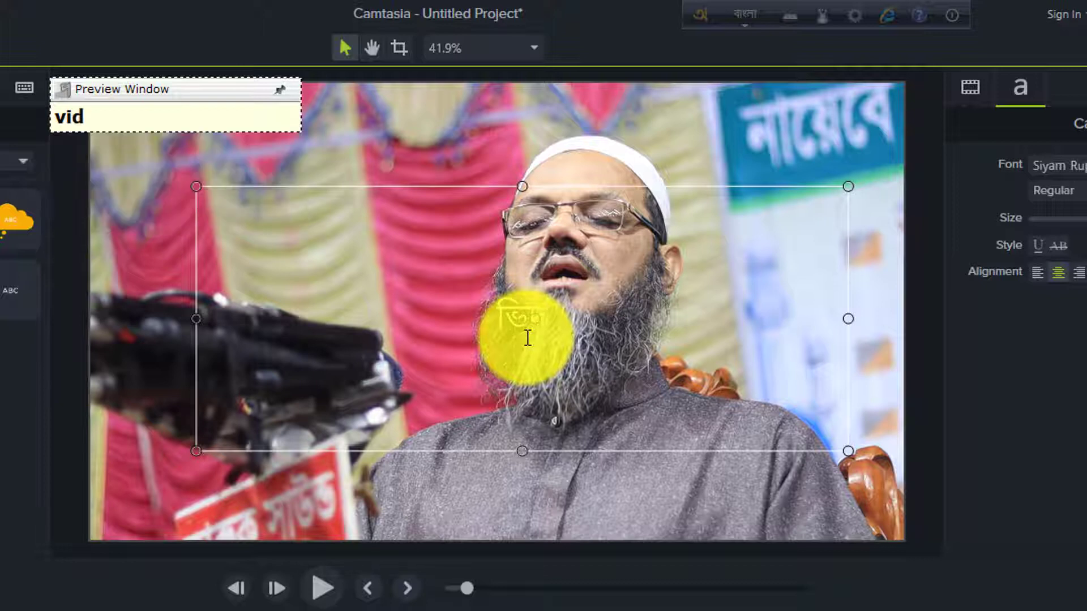
{"action": "key", "text": "BackSpace"}
{"action": "type", "text": "d"}
{"action": "key", "text": "BackSpace"}
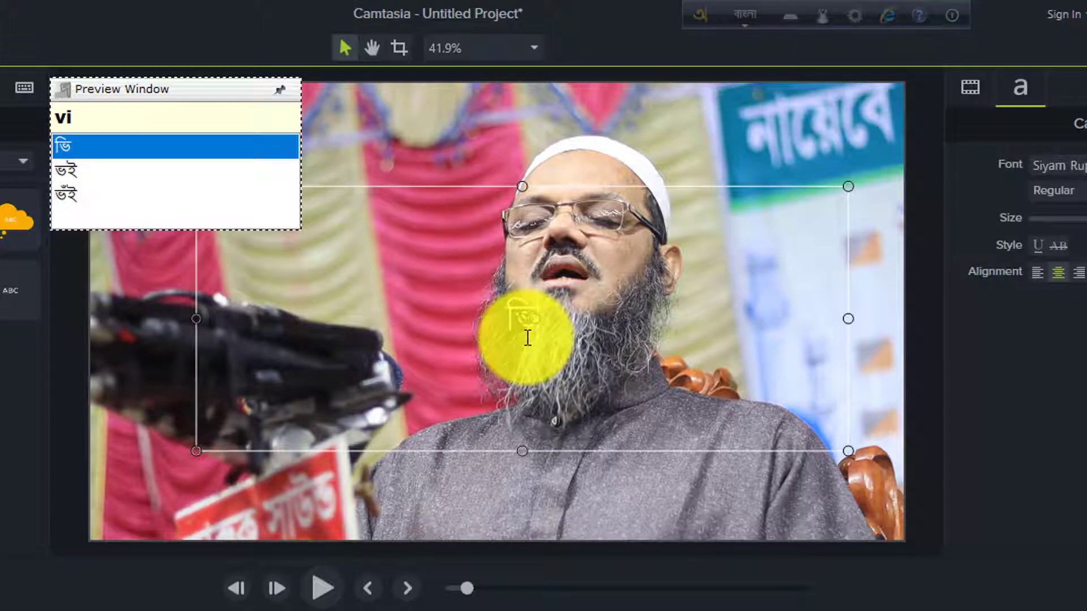
{"action": "type", "text": "D"}
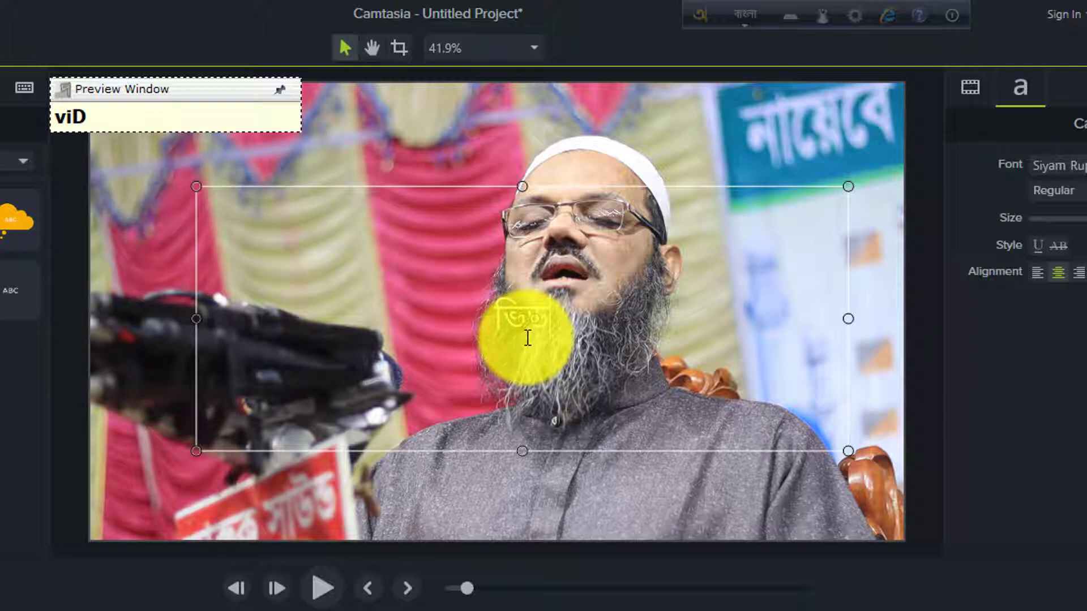
{"action": "type", "text": "io"}
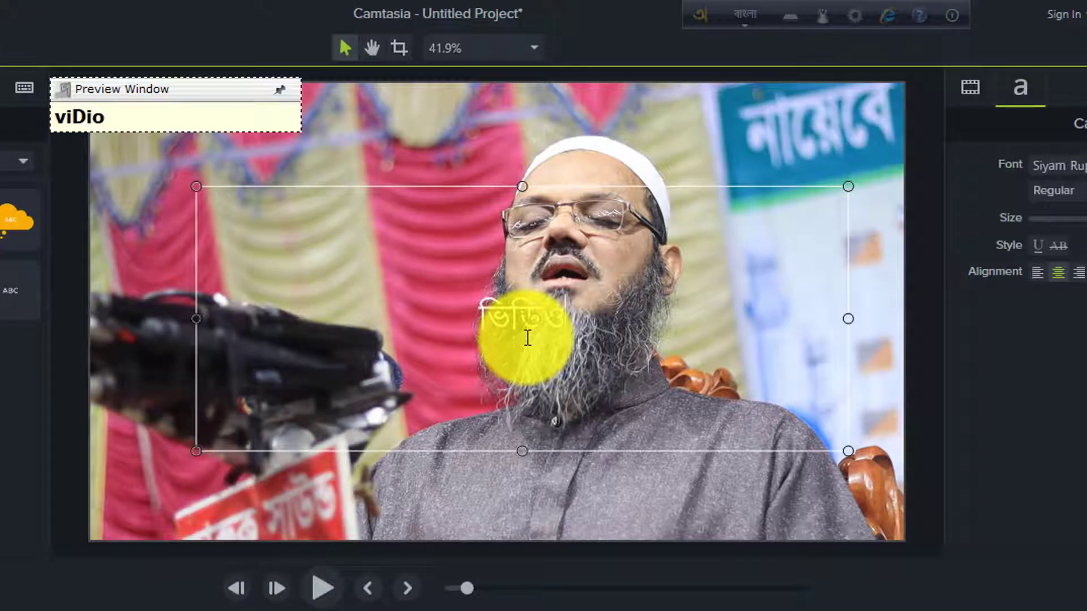
{"action": "type", "text": "t"}
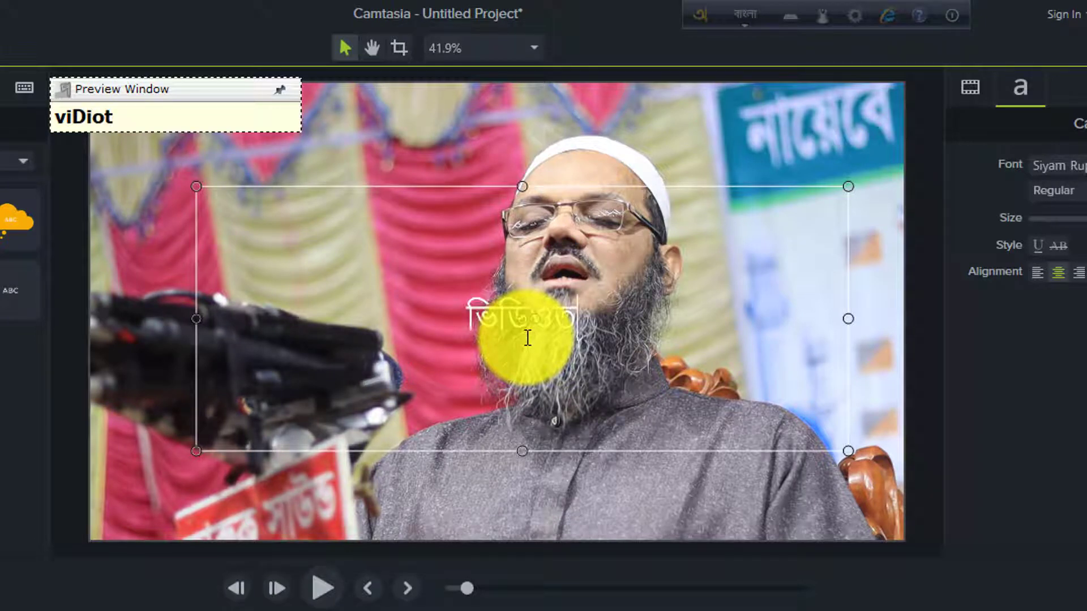
{"action": "type", "text": "\\"}
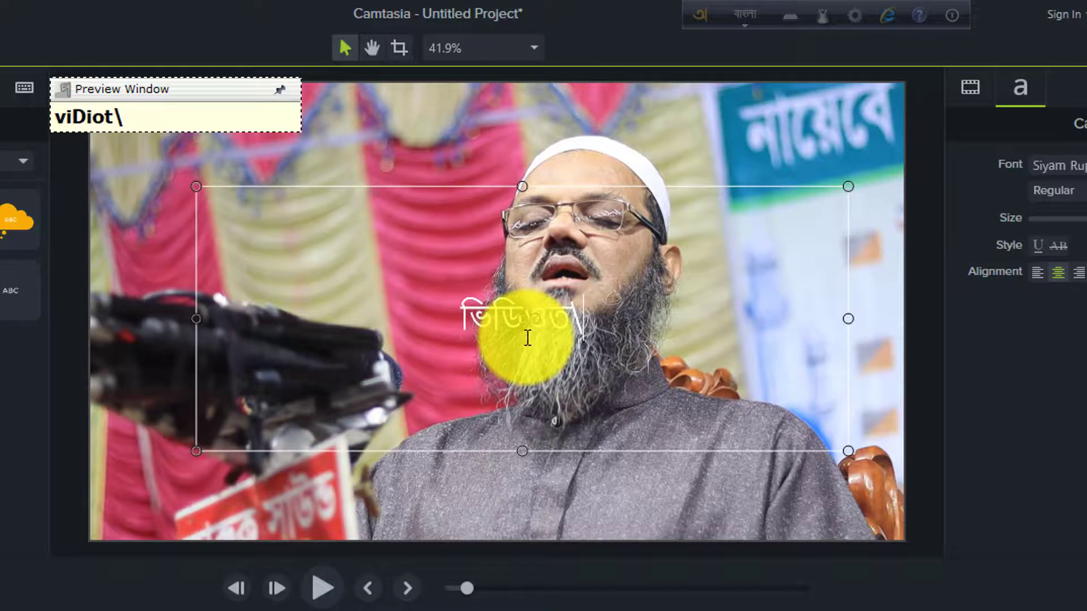
{"action": "type", "text": "T"}
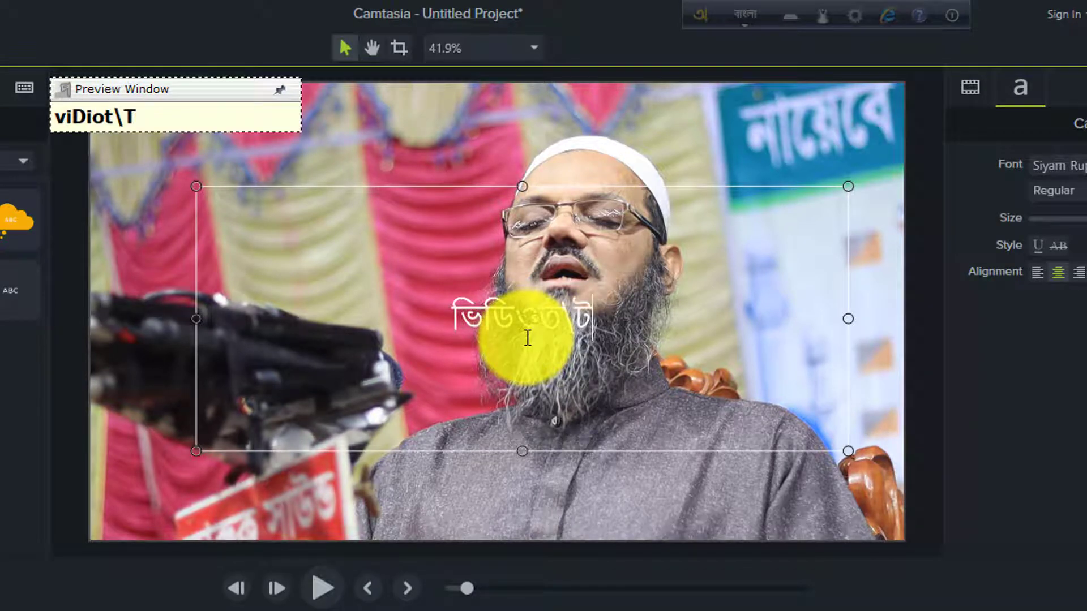
{"action": "key", "text": "BackSpace"}
{"action": "key", "text": "BackSpace"}
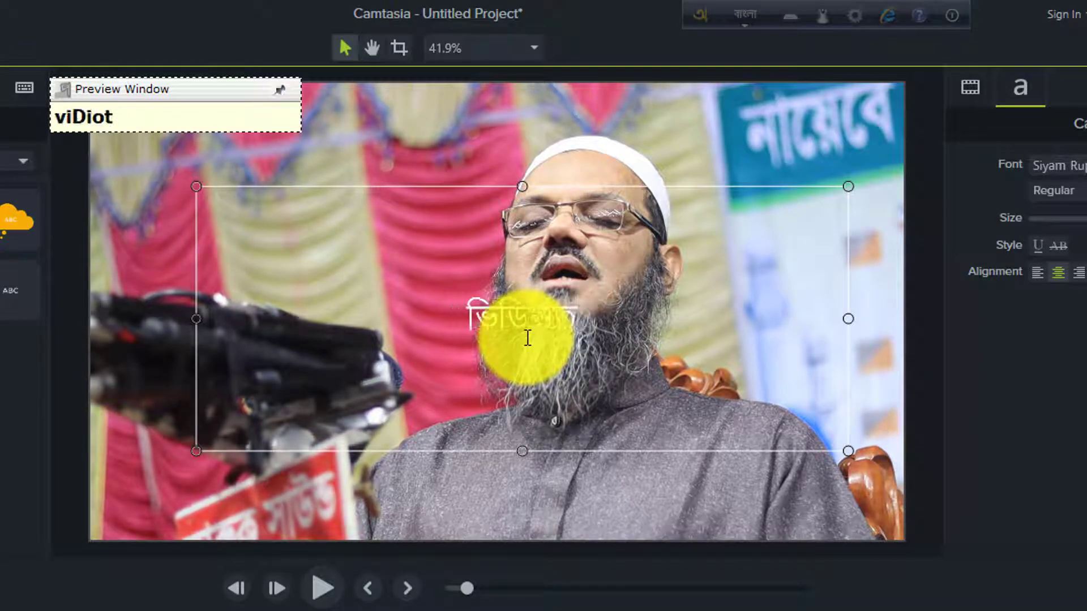
{"action": "type", "text": "\\"}
{"action": "key", "text": "BackSpace"}
{"action": "key", "text": "BackSpace"}
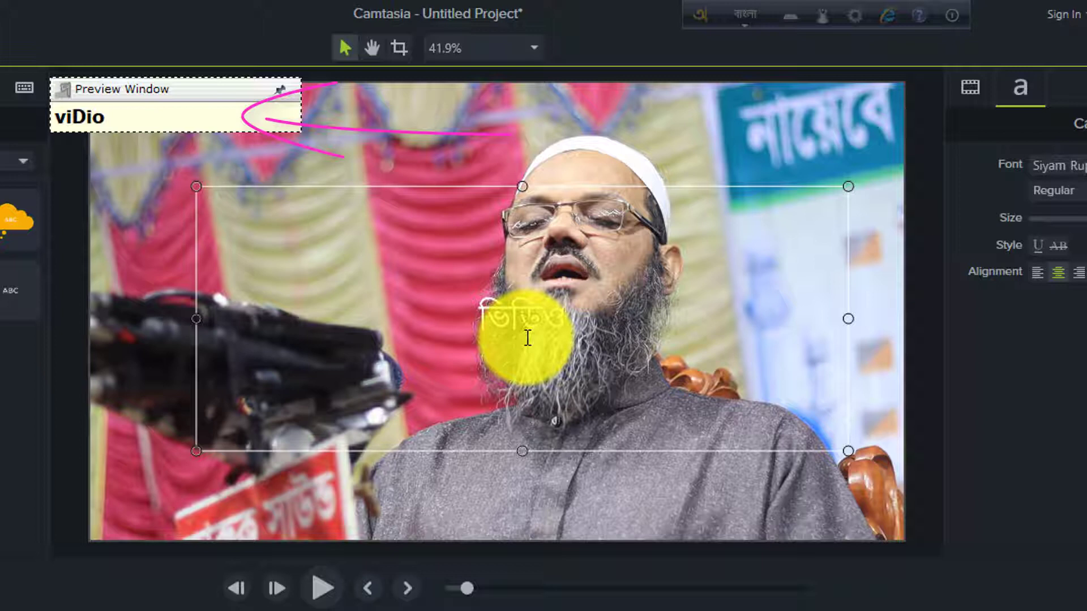
- Complete the first word as "ভিডিওটি" and add "ভালো" after it, spelled phonetically as Ti and valO
{"action": "type", "text": "T"}
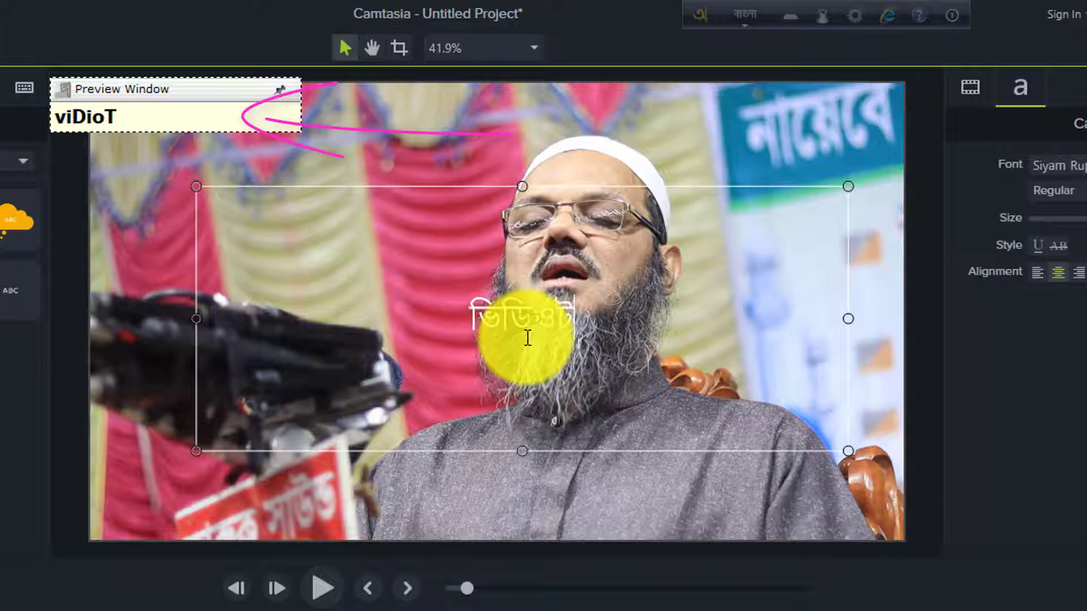
{"action": "type", "text": "i"}
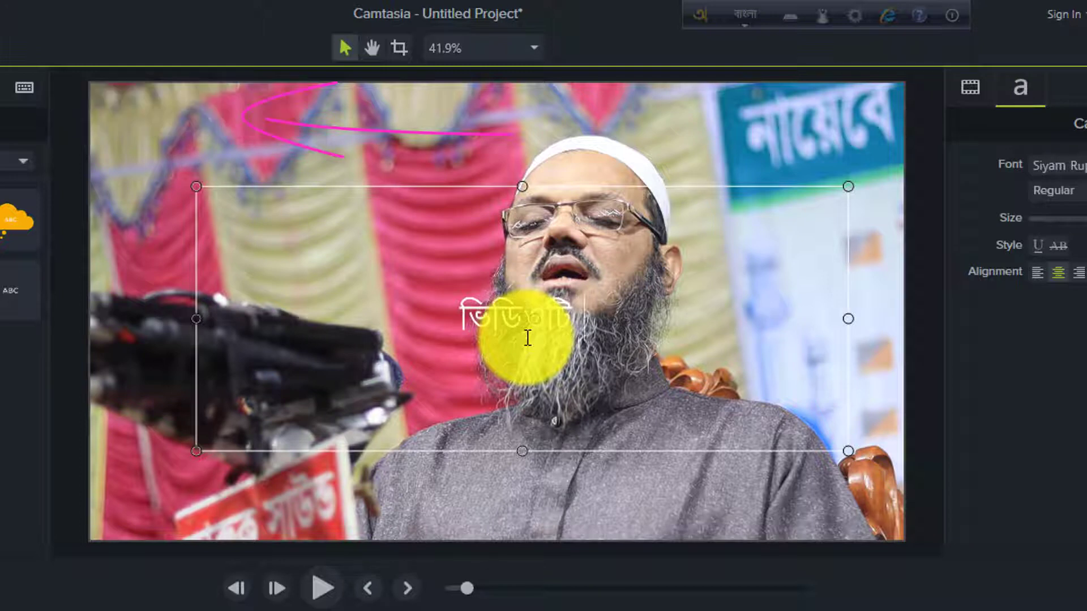
{"action": "type", "text": " val"}
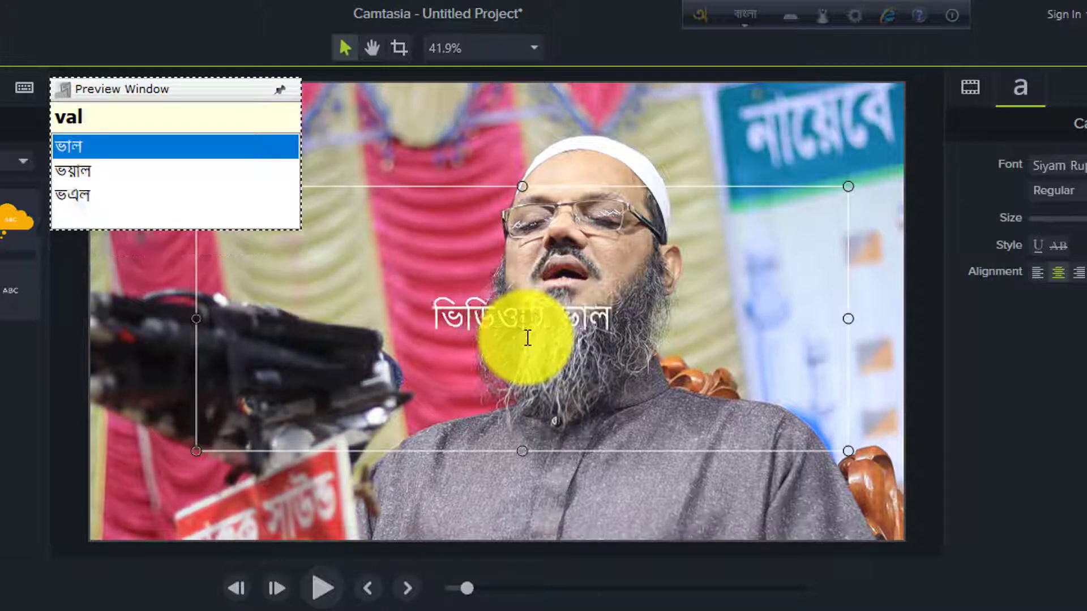
{"action": "type", "text": "O"}
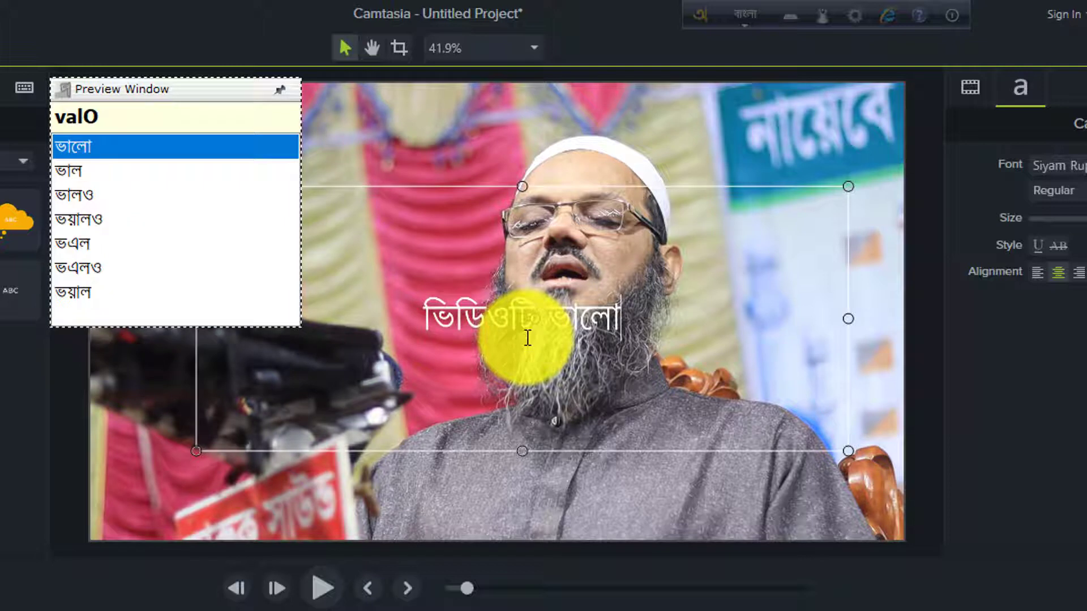
{"action": "type", "text": " la"}
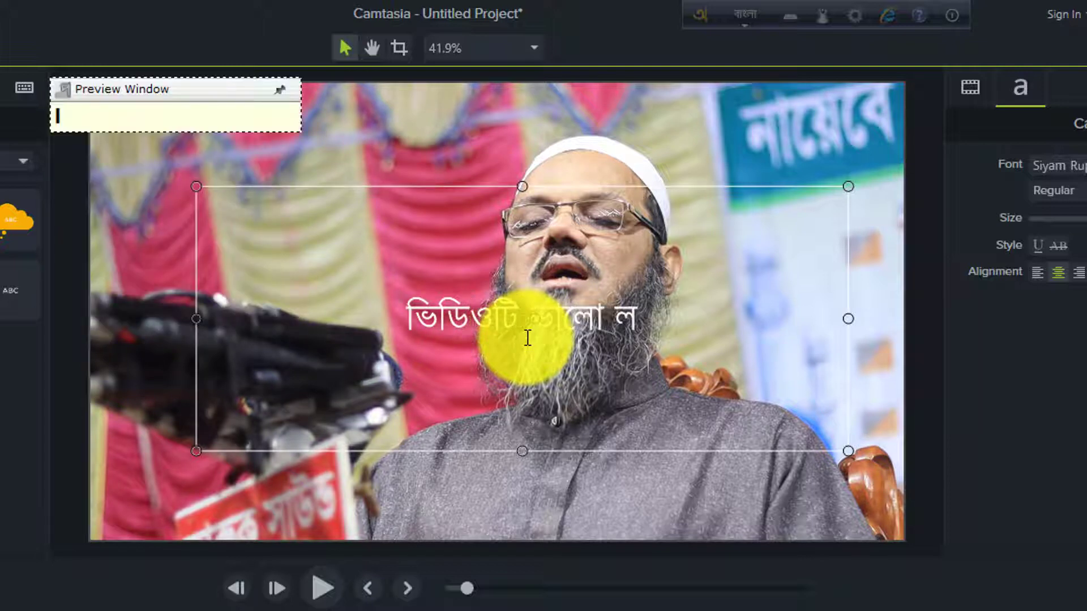
{"action": "type", "text": "g"}
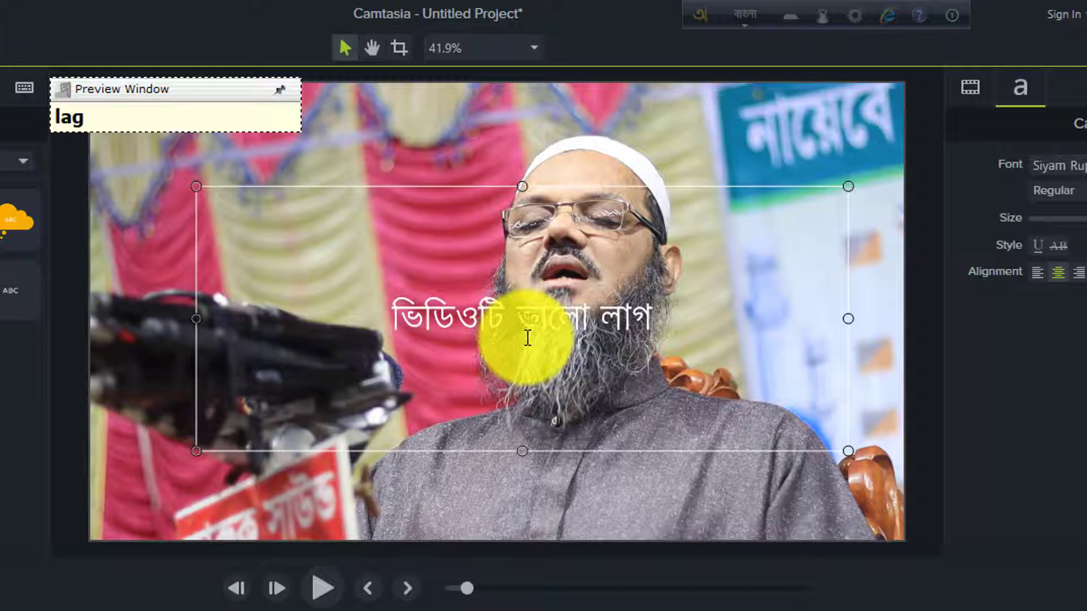
{"action": "type", "text": "le"}
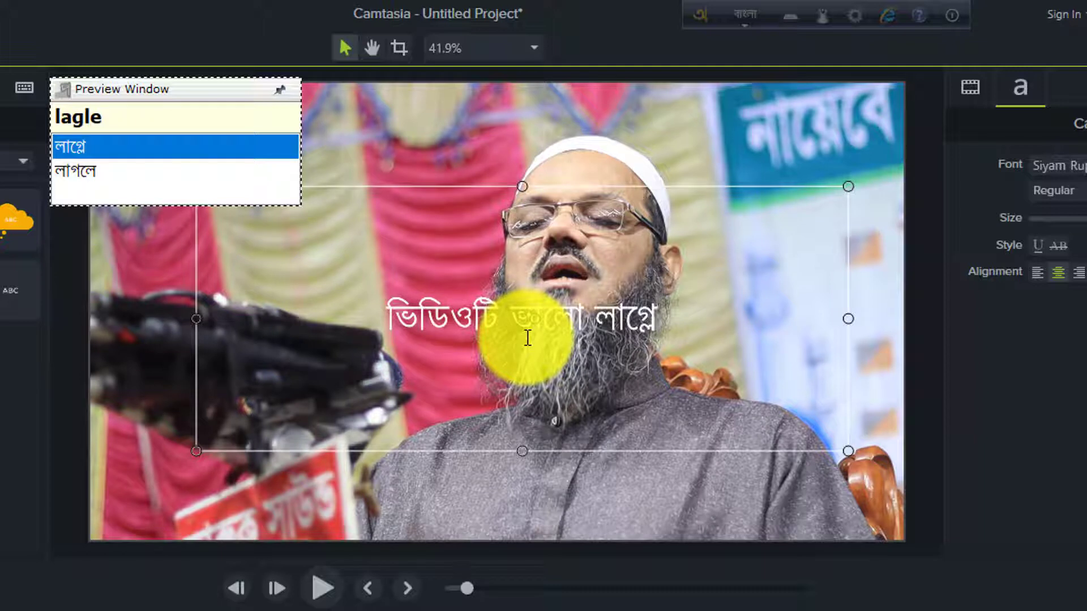
- Add the word "লাগলে" by spelling lagle phonetically and choosing the "লাগলে" suggestion
{"action": "key", "text": "Down"}
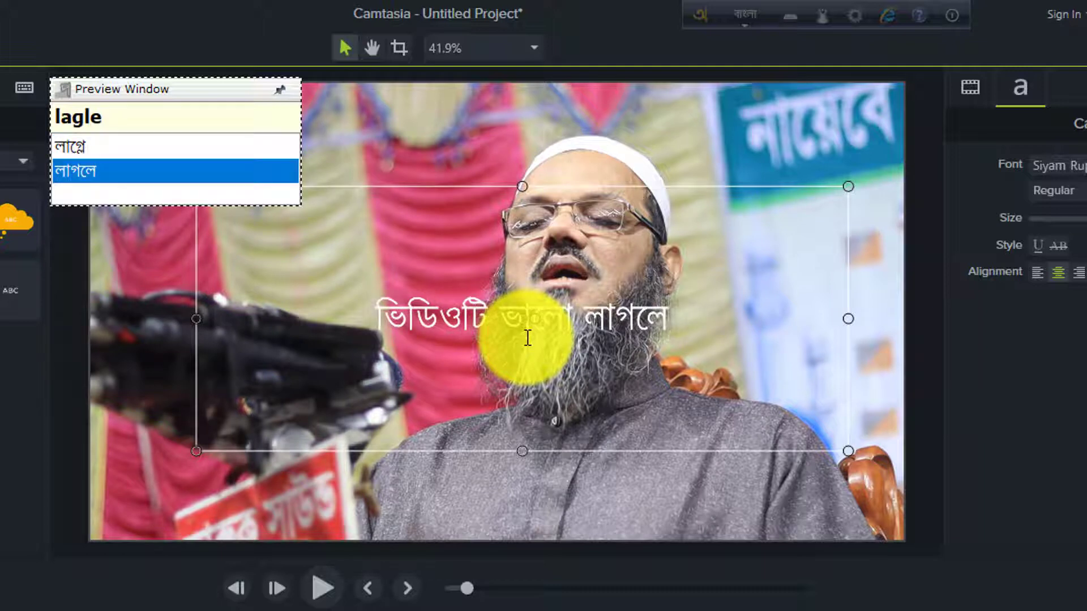
{"action": "key", "text": "Up"}
{"action": "key", "text": "Down"}
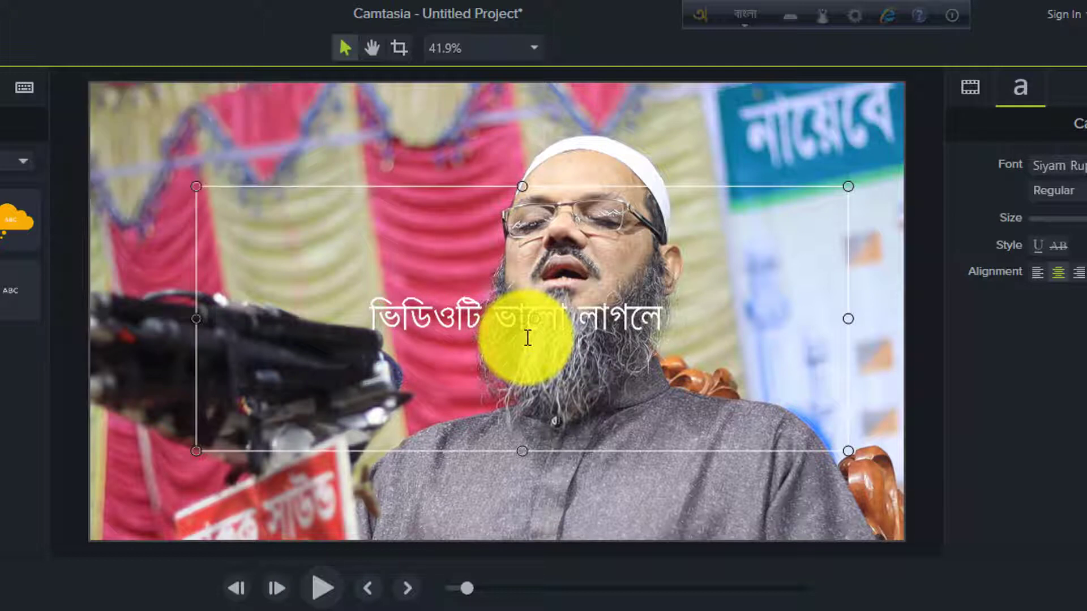
- Finish the callout sentence with "একটি লাইক দিন", spelled phonetically as ekTi laik din
{"action": "type", "text": "ek"}
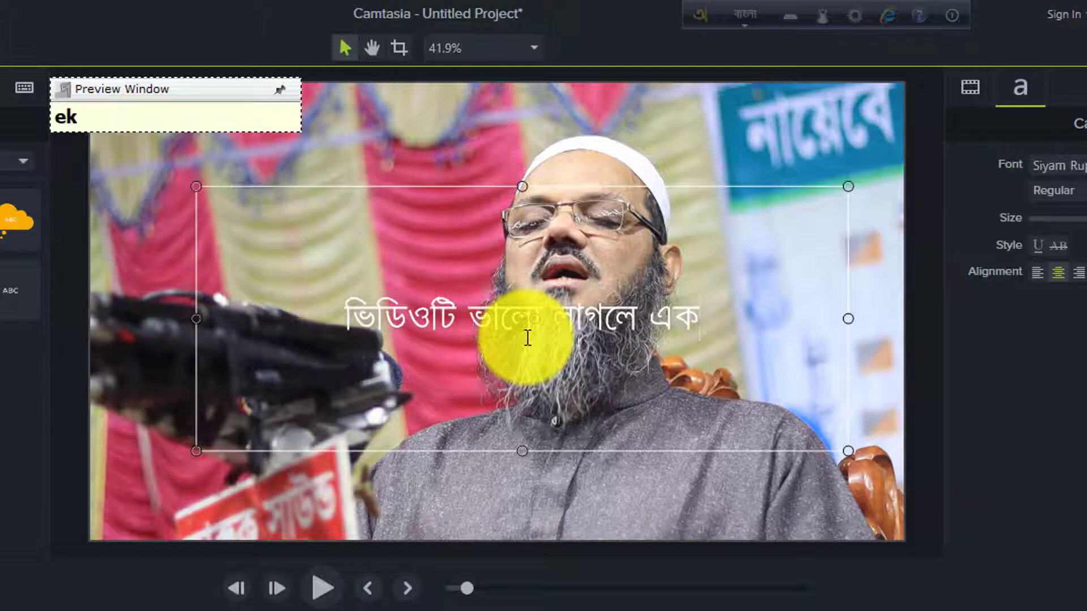
{"action": "type", "text": "T"}
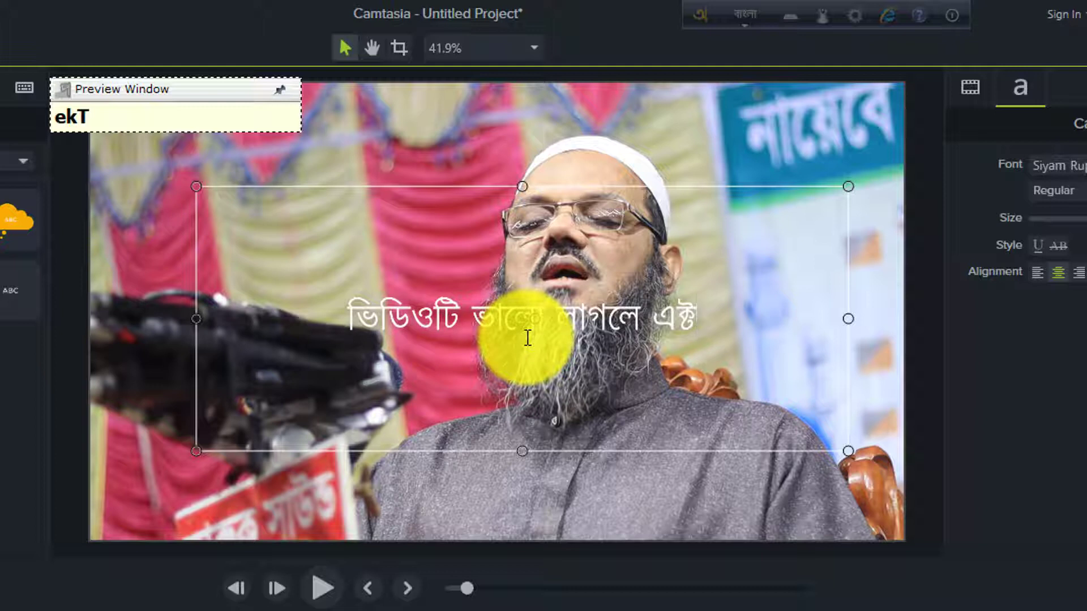
{"action": "type", "text": "i "}
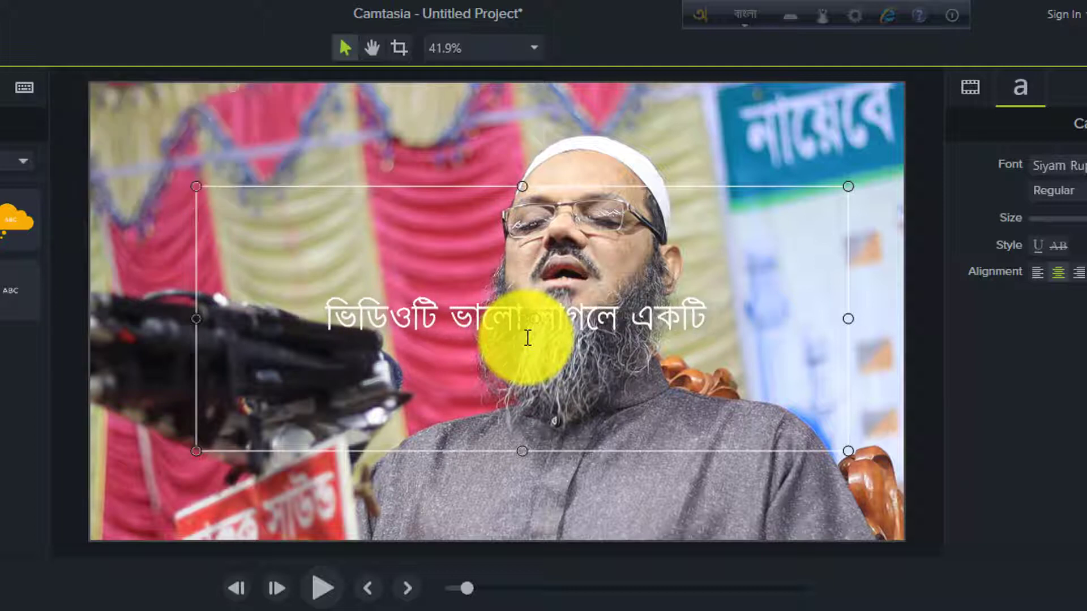
{"action": "type", "text": "laik"}
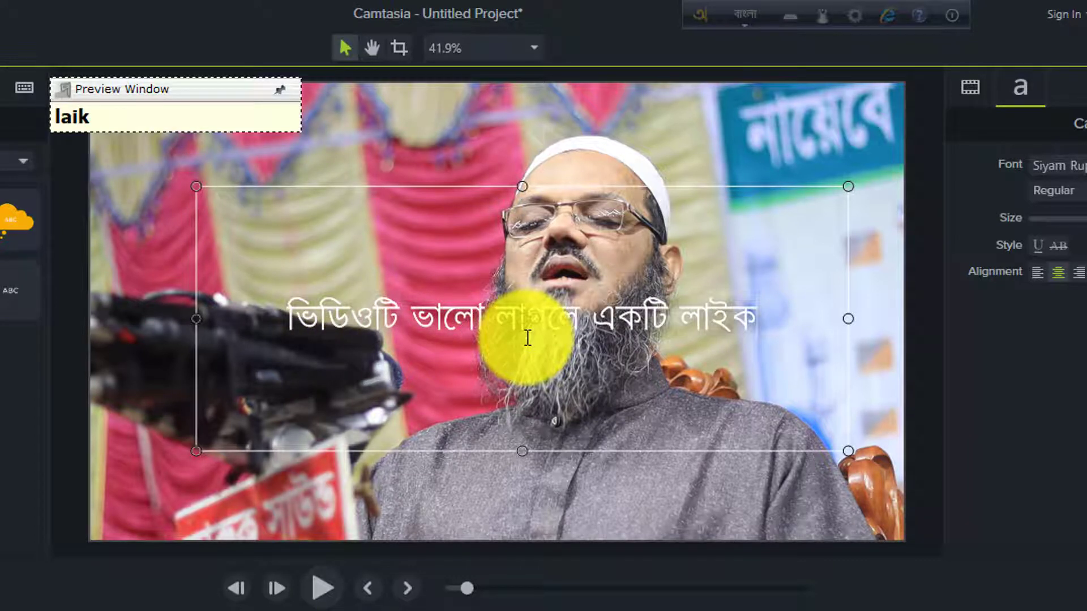
{"action": "type", "text": " di"}
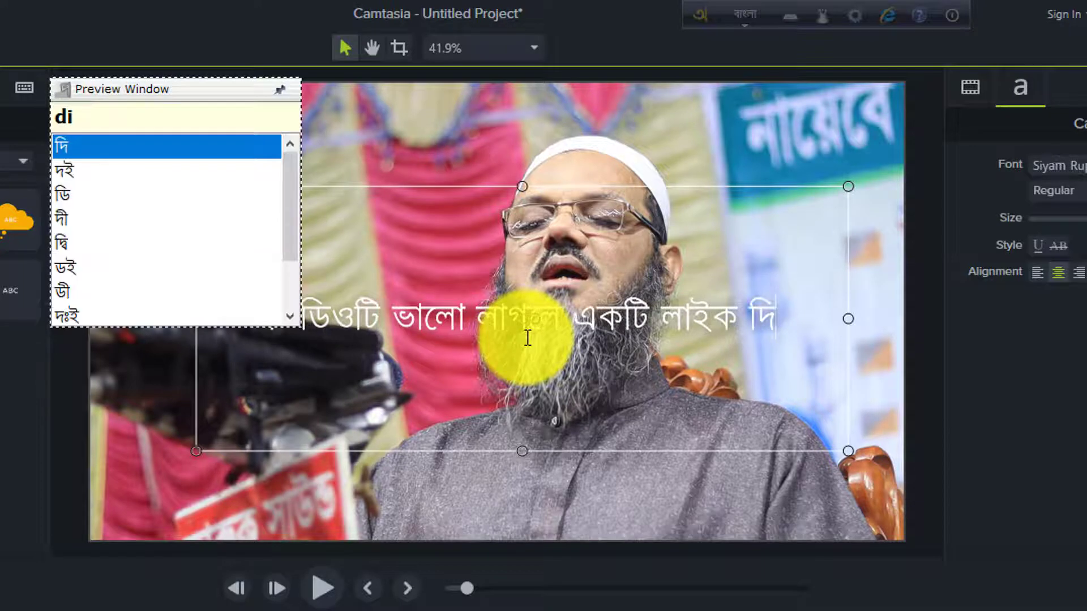
{"action": "type", "text": "n"}
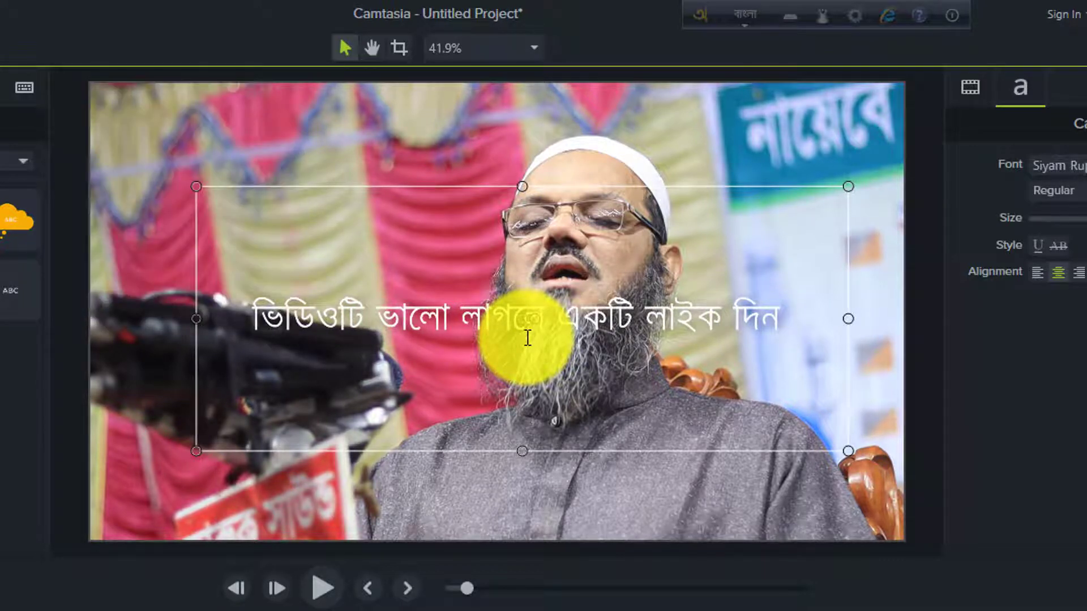
- Make the whole Bangla sentence bold and set its text size to 88
{"action": "left_click_drag", "start_coordinate": [797, 314], "coordinate": [280, 323]}
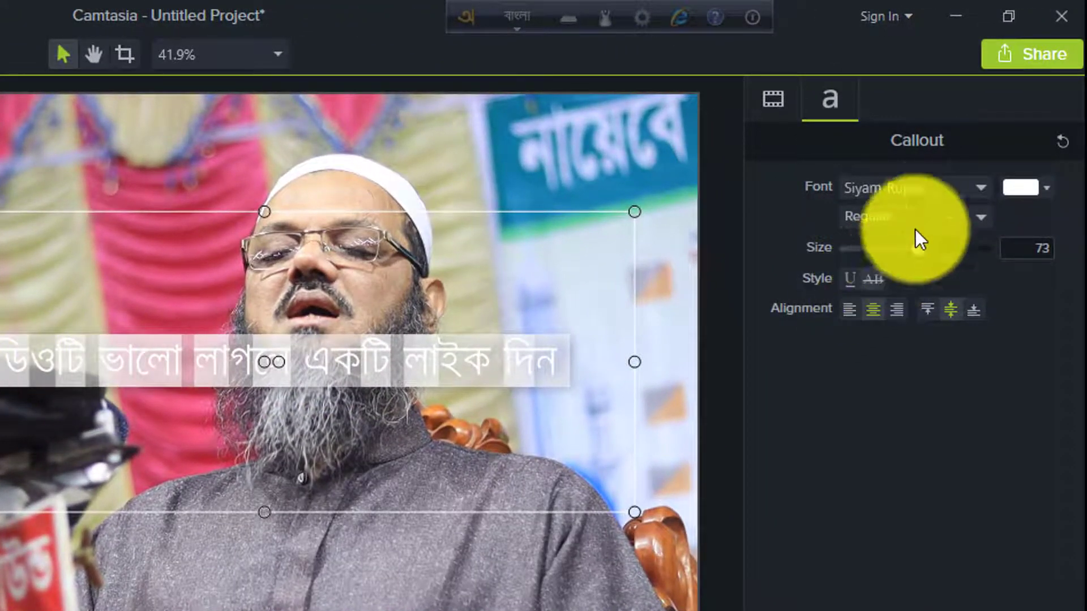
{"action": "left_click", "coordinate": [932, 216]}
{"action": "left_click", "coordinate": [871, 291]}
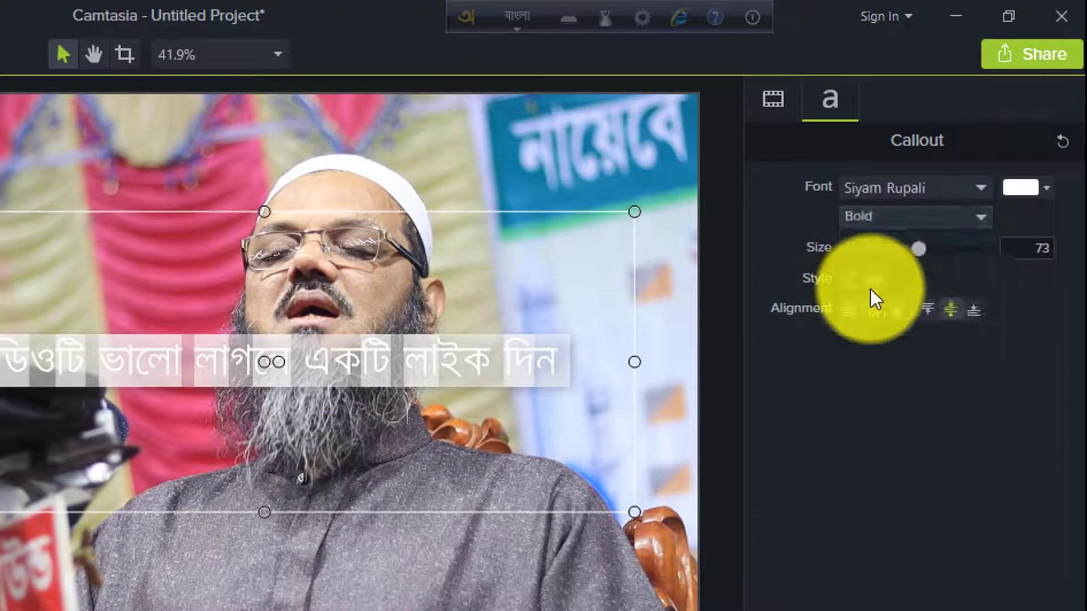
{"action": "left_click_drag", "start_coordinate": [922, 247], "coordinate": [942, 245]}
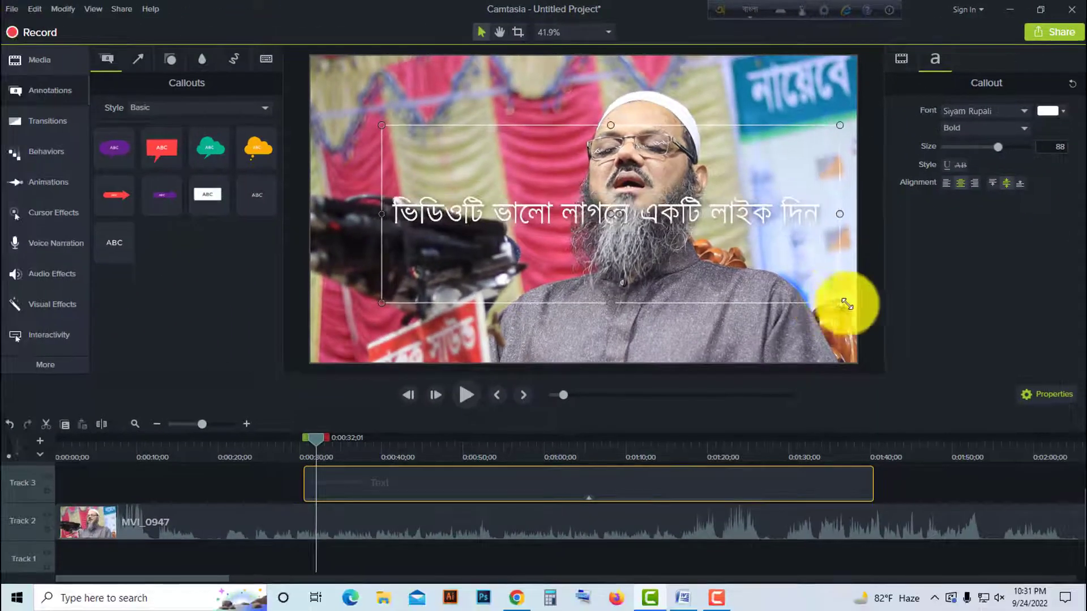
- Widen the callout's text box to both sides and move it down so the sentence sits near the video frame's lower edge
{"action": "left_click_drag", "start_coordinate": [847, 305], "coordinate": [866, 308]}
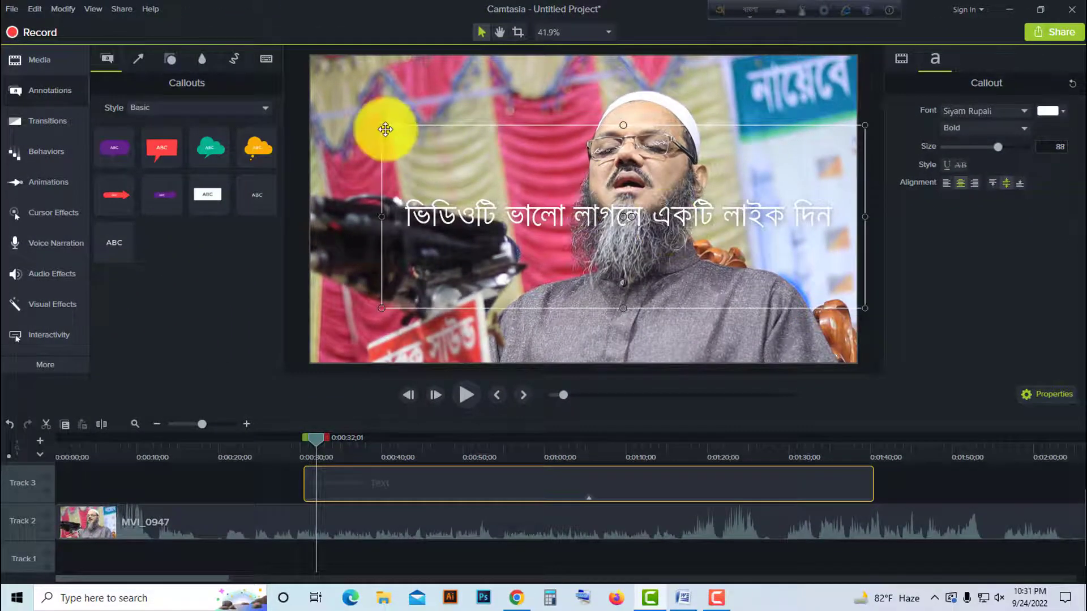
{"action": "left_click_drag", "start_coordinate": [382, 125], "coordinate": [274, 123]}
{"action": "left_click_drag", "start_coordinate": [553, 206], "coordinate": [551, 331]}
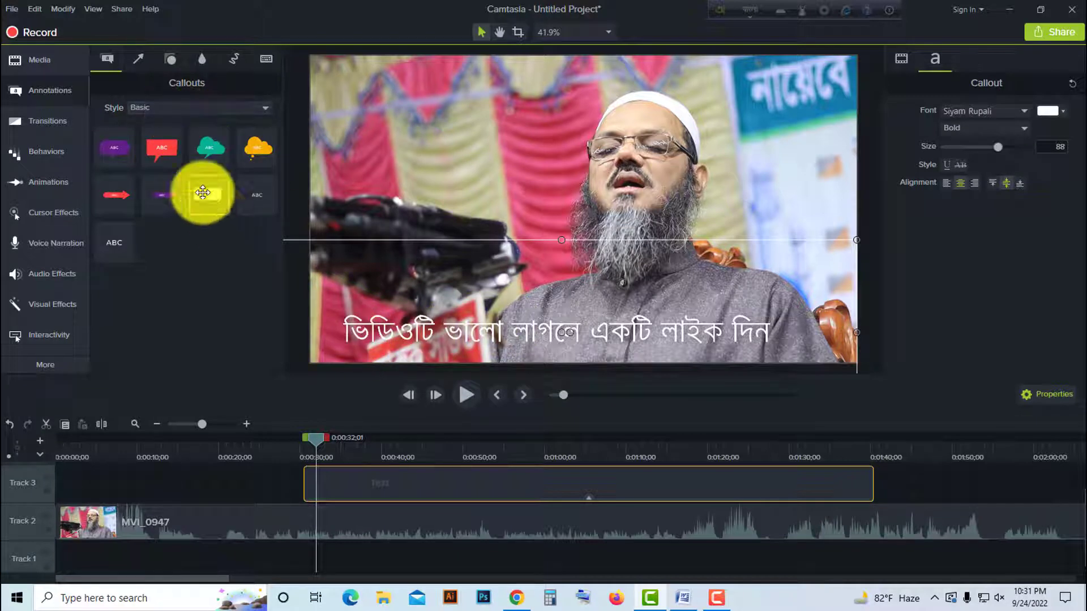
- Move the text callout up to Track 4 and place a white rectangle shape on Track 3 beneath it
{"action": "left_click", "coordinate": [140, 60]}
{"action": "left_click", "coordinate": [170, 57]}
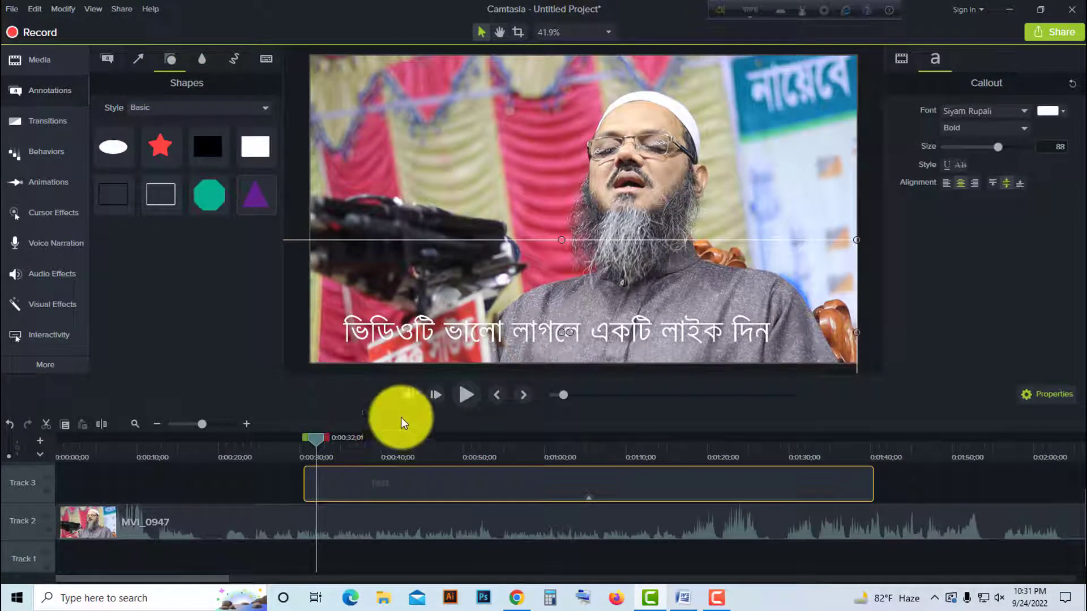
{"action": "left_click_drag", "start_coordinate": [381, 375], "coordinate": [383, 324]}
{"action": "left_click_drag", "start_coordinate": [413, 475], "coordinate": [414, 449]}
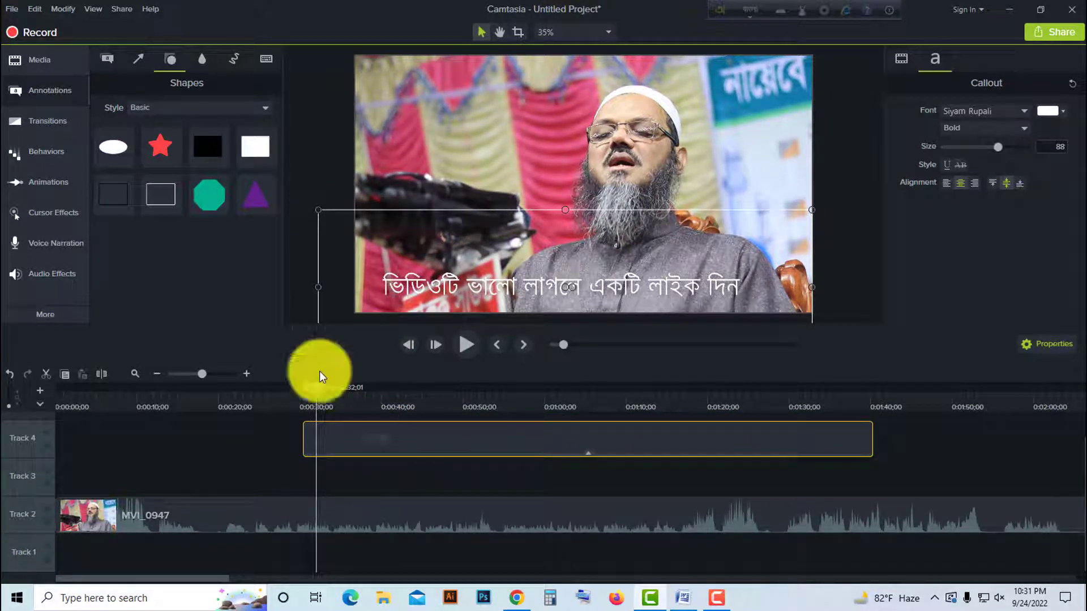
{"action": "left_click_drag", "start_coordinate": [251, 155], "coordinate": [333, 473]}
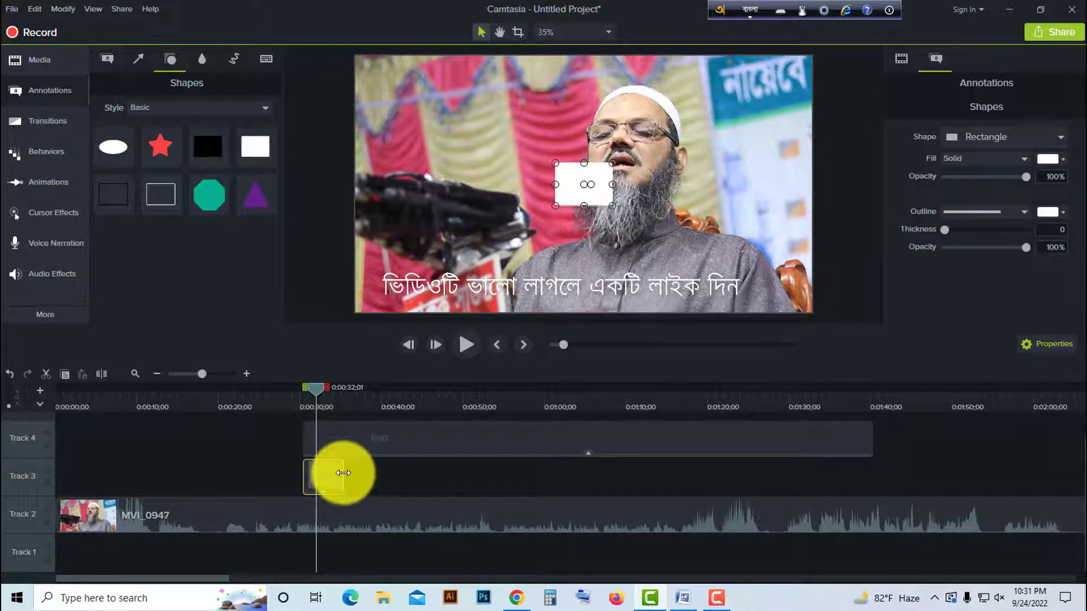
- Extend the rectangle's clip on Track 3 past the end of the text clip and set its outline thickness to 27
{"action": "left_click_drag", "start_coordinate": [344, 473], "coordinate": [1000, 480]}
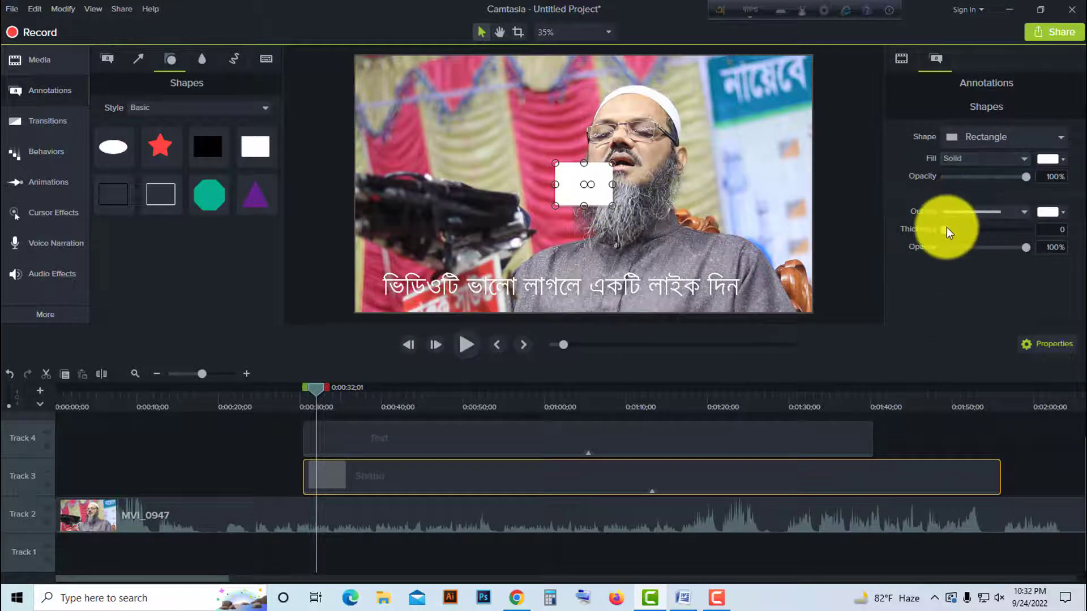
{"action": "left_click_drag", "start_coordinate": [946, 229], "coordinate": [969, 232]}
- Stretch the white rectangle into a band beyond both sides of the video frame and position it just above the sentence
{"action": "left_click_drag", "start_coordinate": [616, 184], "coordinate": [863, 184]}
{"action": "left_click_drag", "start_coordinate": [553, 186], "coordinate": [317, 195]}
{"action": "left_click_drag", "start_coordinate": [630, 175], "coordinate": [600, 207]}
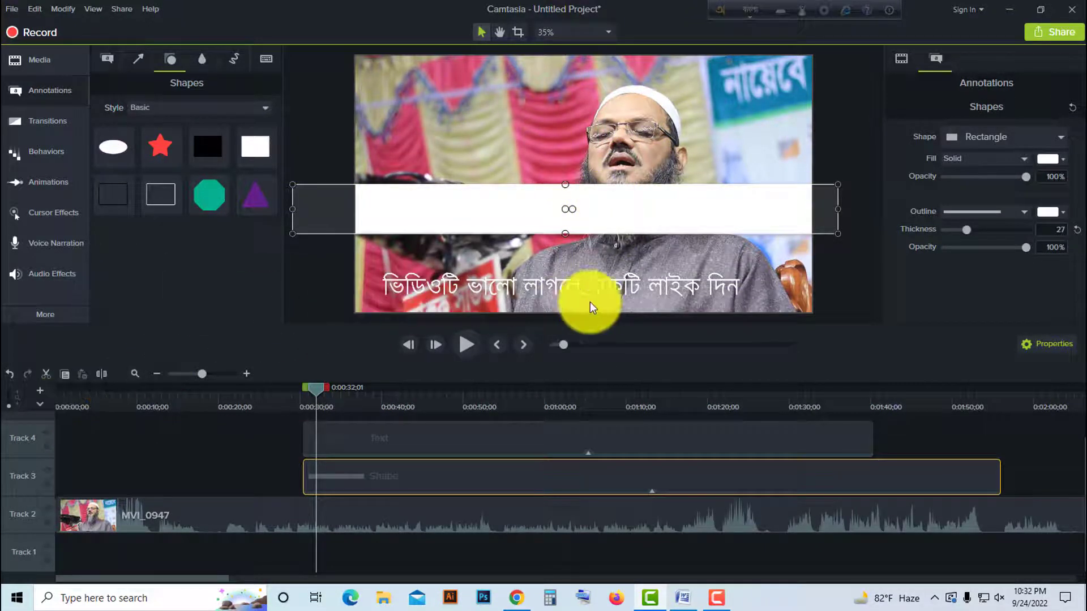
- Change the callout text's colour to black after trying yellow
{"action": "left_click", "coordinate": [705, 279]}
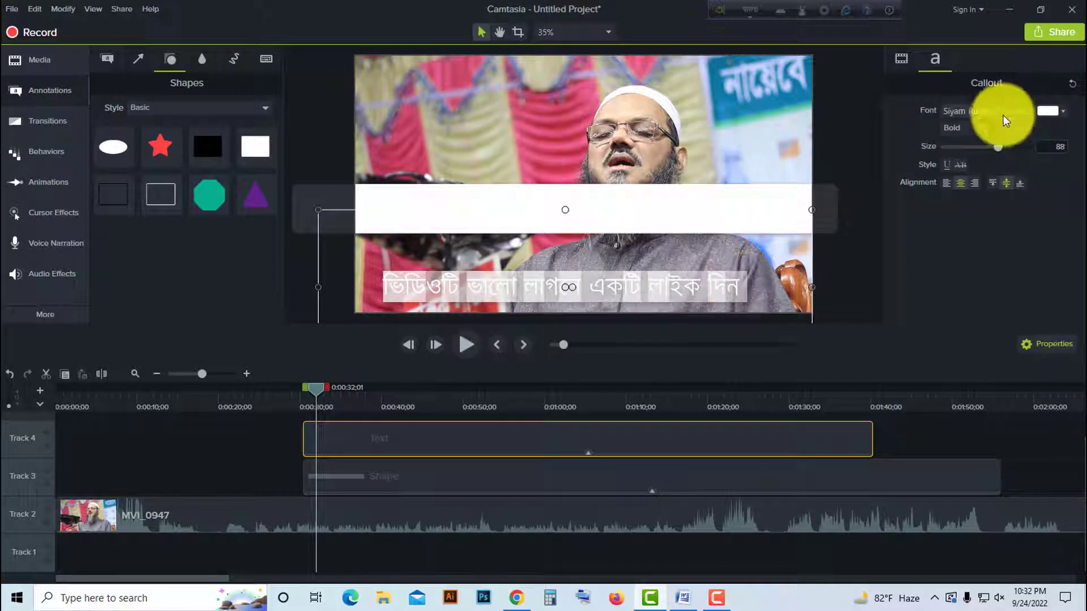
{"action": "left_click", "coordinate": [1049, 110]}
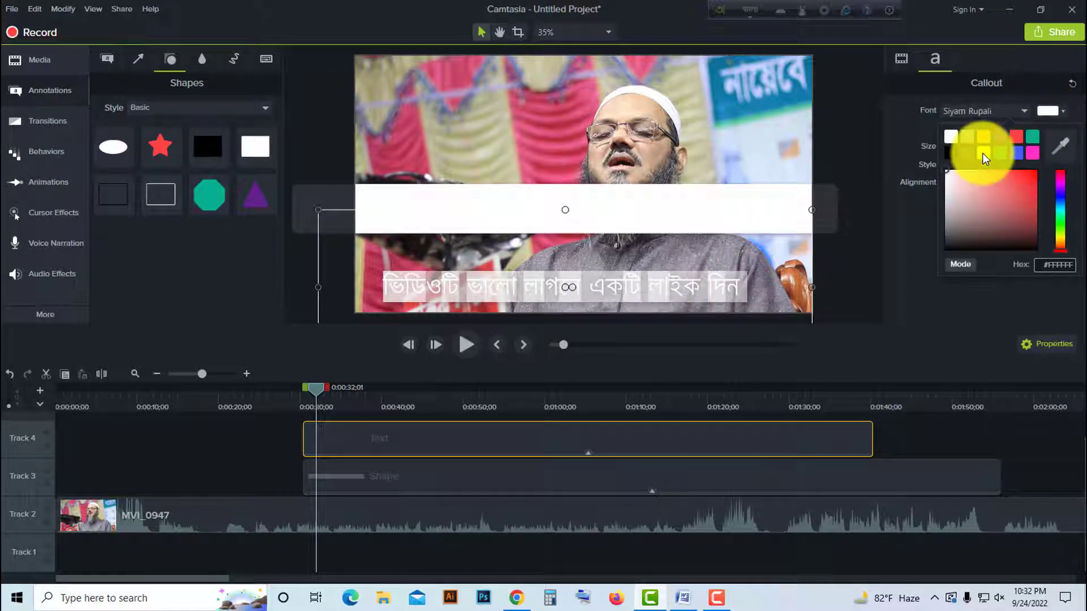
{"action": "left_click", "coordinate": [983, 153]}
{"action": "left_click", "coordinate": [1052, 111]}
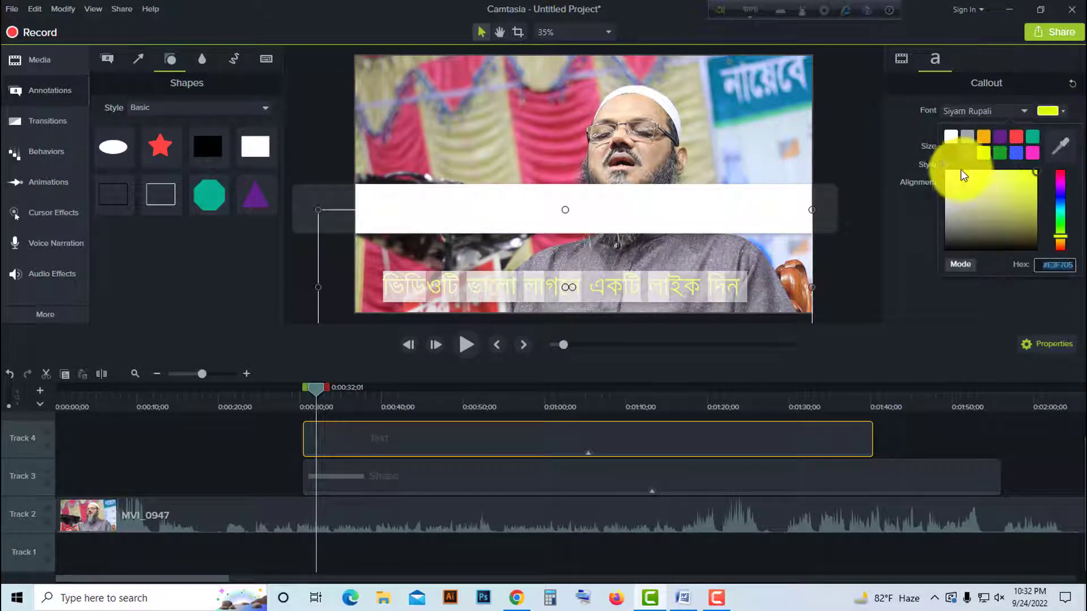
{"action": "left_click", "coordinate": [951, 153]}
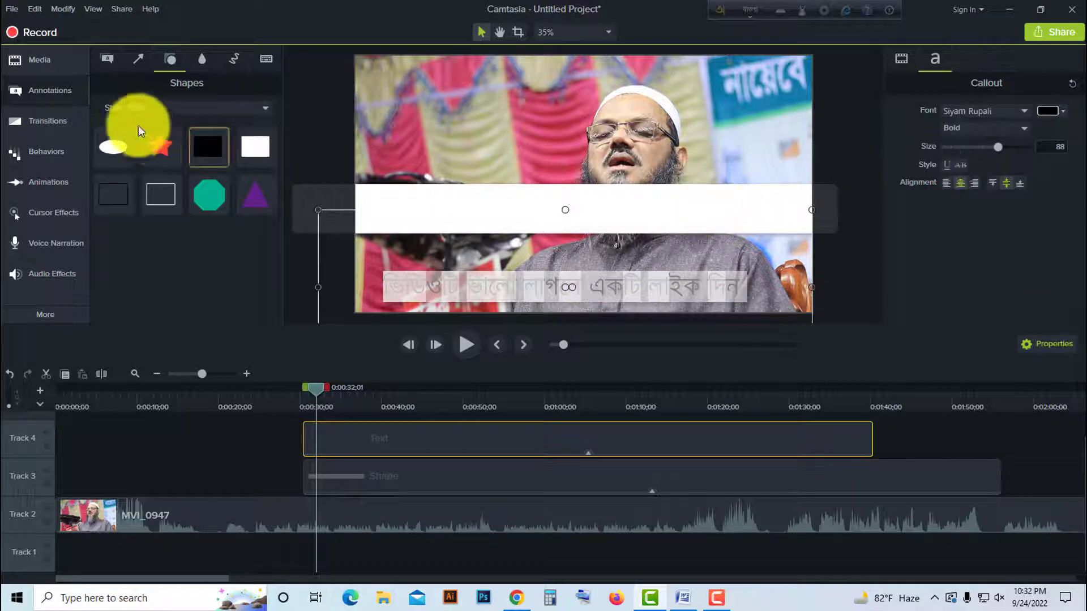
- Give the rectangle shape on Track 3 a yellow fill and reduce its outline thickness to 0
{"action": "left_click", "coordinate": [376, 477]}
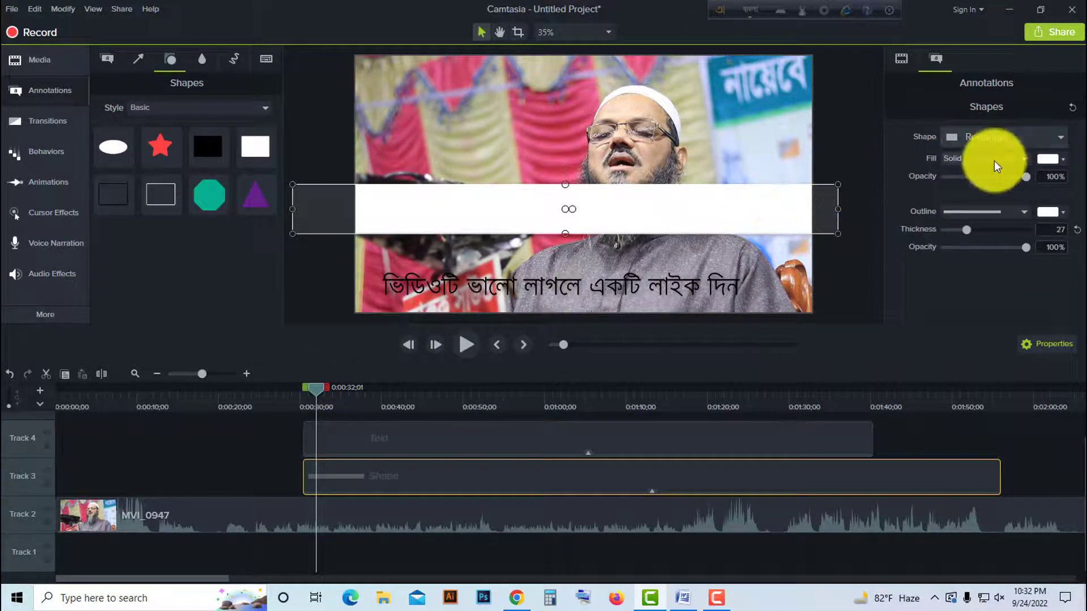
{"action": "left_click", "coordinate": [1046, 158]}
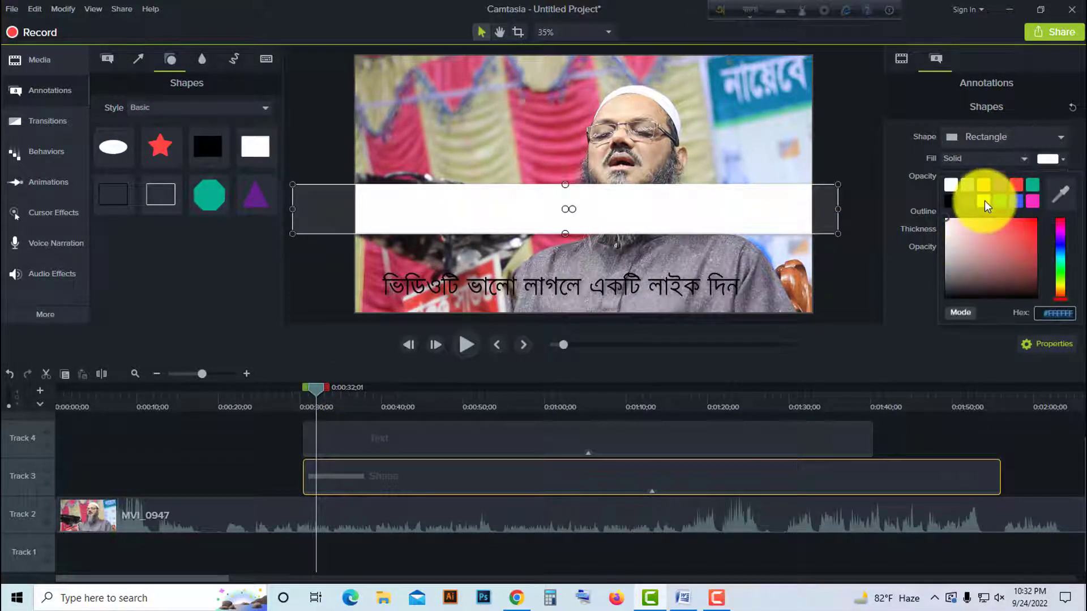
{"action": "left_click", "coordinate": [984, 201]}
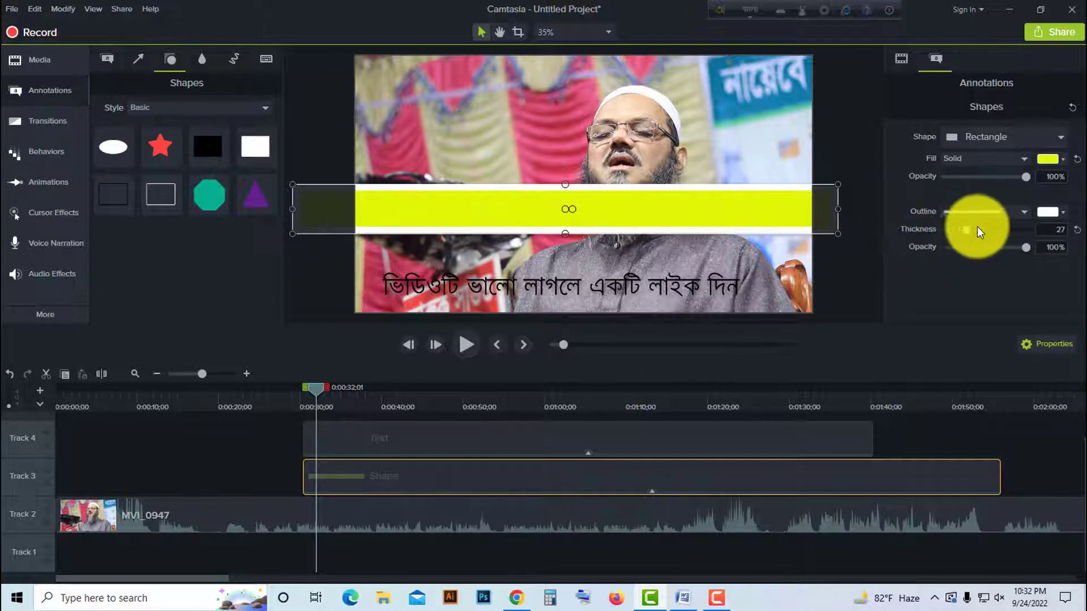
{"action": "left_click_drag", "start_coordinate": [968, 229], "coordinate": [939, 230]}
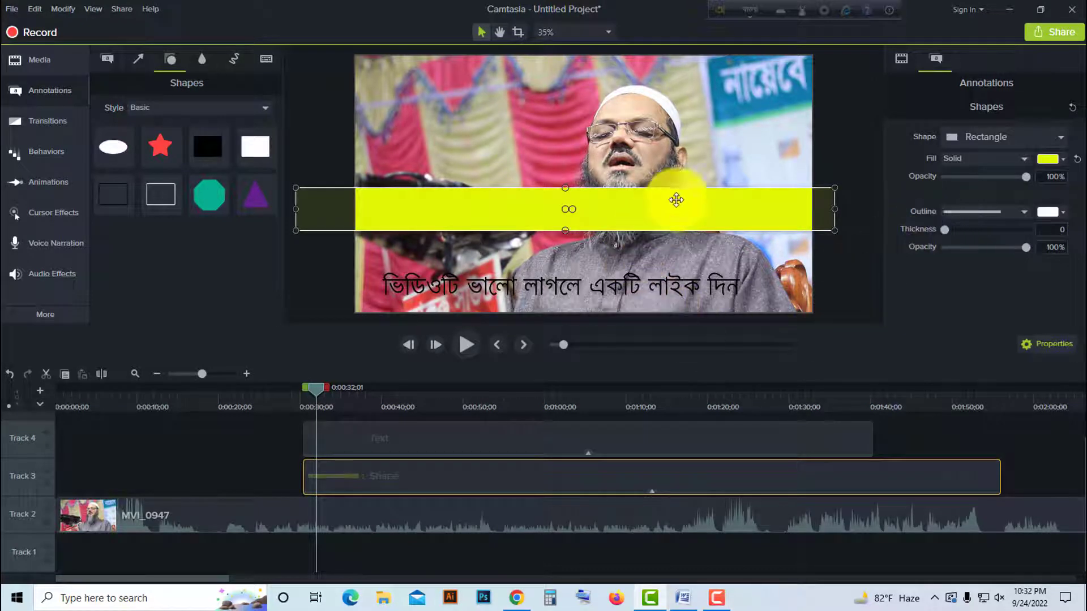
- Move the yellow band down behind the Bangla sentence and set the callout text size to 100
{"action": "left_click_drag", "start_coordinate": [676, 202], "coordinate": [670, 281]}
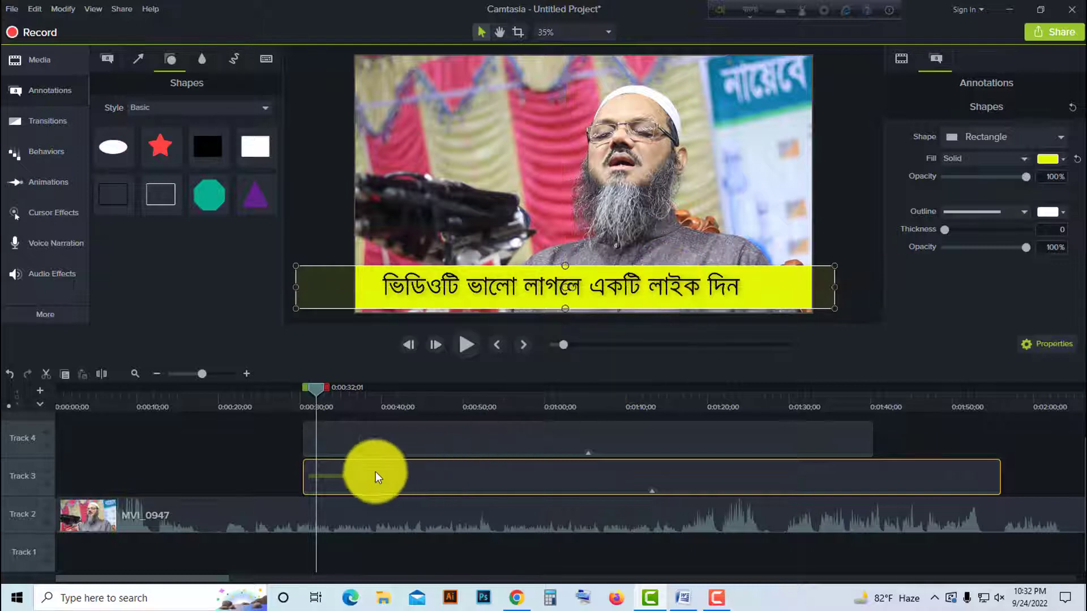
{"action": "left_click", "coordinate": [273, 435]}
{"action": "left_click", "coordinate": [405, 439]}
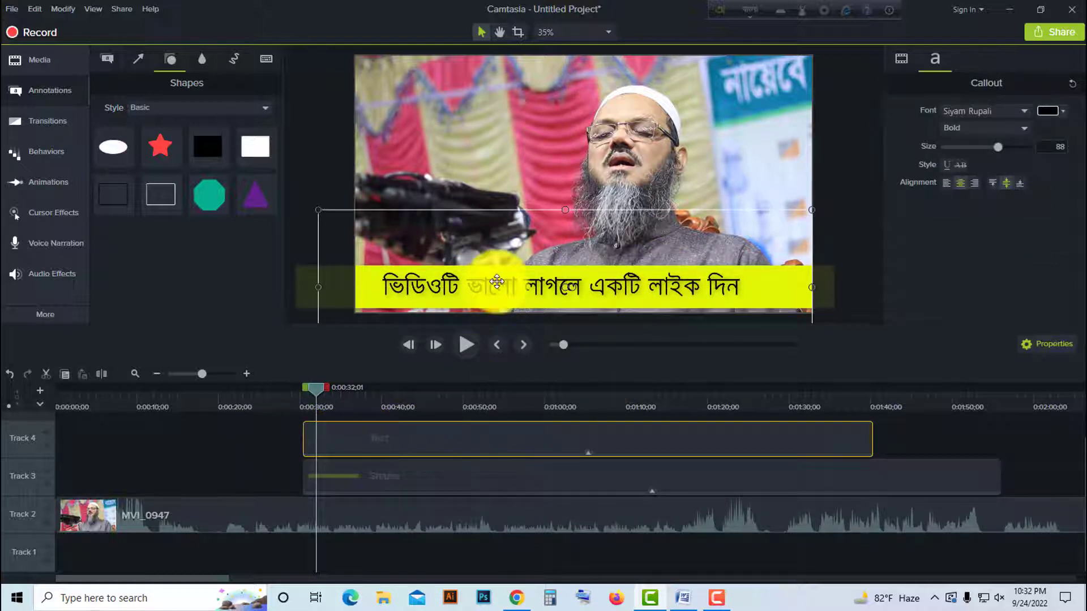
{"action": "left_click_drag", "start_coordinate": [998, 147], "coordinate": [1005, 150]}
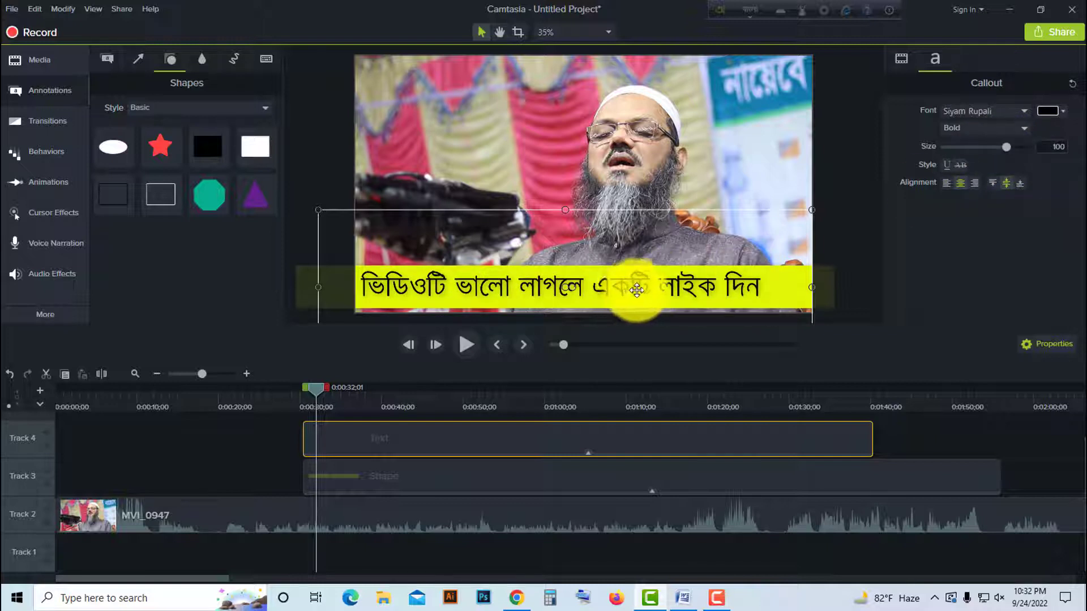
- Add a Fade transition to the start of both the Text clip on Track 4 and the Shape clip on Track 3
{"action": "left_click", "coordinate": [297, 394]}
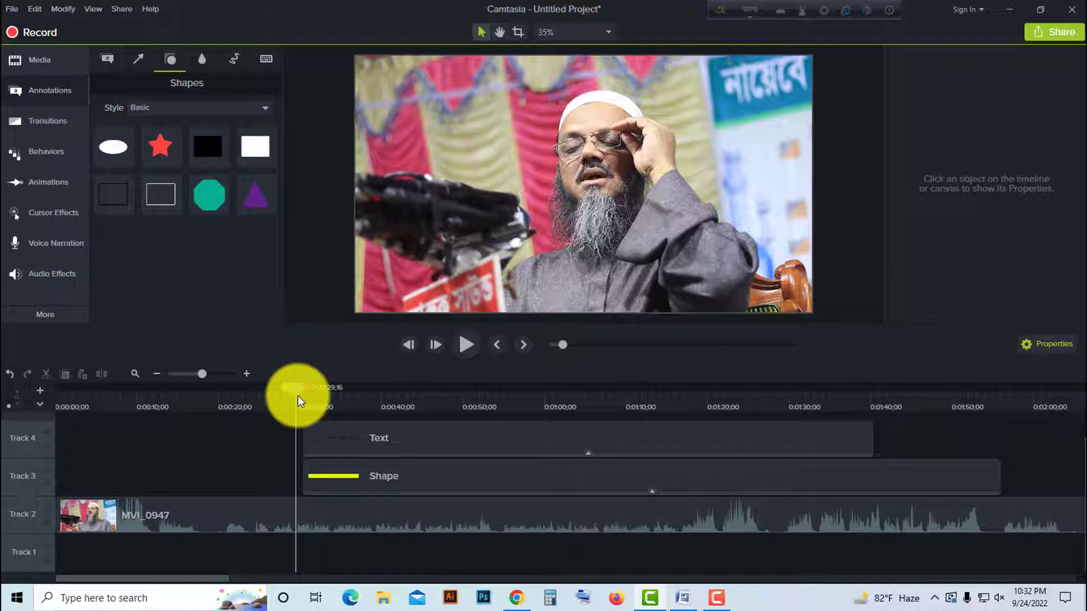
{"action": "mouse_move", "coordinate": [297, 396]}
{"action": "left_mouse_down"}
{"action": "mouse_move", "coordinate": [256, 397]}
{"action": "mouse_move", "coordinate": [299, 397]}
{"action": "left_mouse_up"}
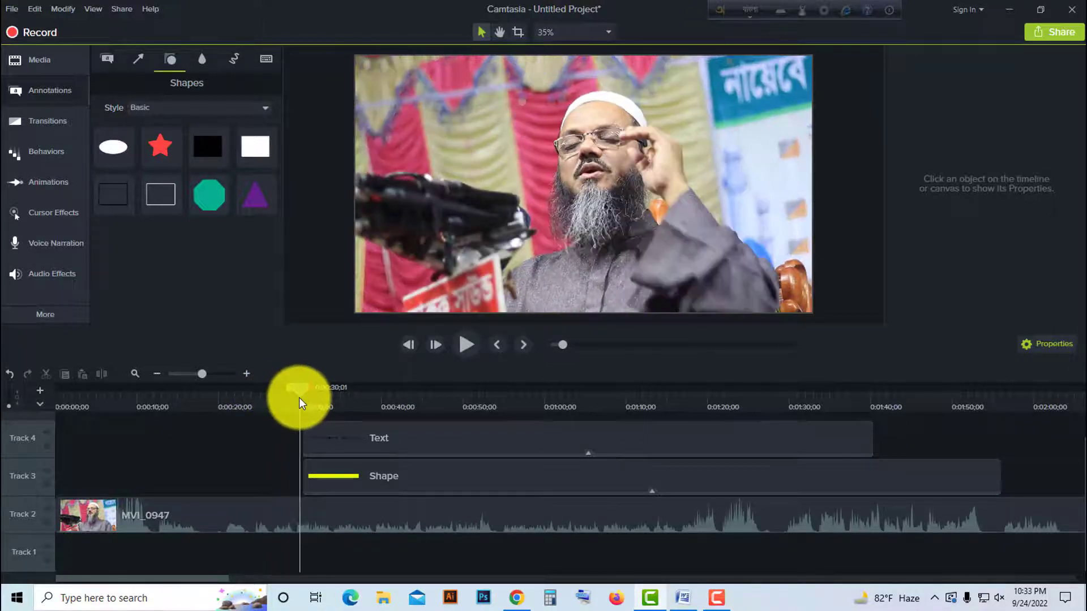
{"action": "left_click", "coordinate": [55, 131]}
{"action": "left_click_drag", "start_coordinate": [135, 123], "coordinate": [315, 439]}
{"action": "left_click_drag", "start_coordinate": [143, 139], "coordinate": [310, 471]}
{"action": "mouse_move", "coordinate": [139, 134]}
{"action": "left_mouse_down"}
{"action": "mouse_move", "coordinate": [777, 388]}
{"action": "mouse_move", "coordinate": [844, 445]}
{"action": "mouse_move", "coordinate": [865, 435]}
{"action": "mouse_move", "coordinate": [214, 178]}
{"action": "mouse_move", "coordinate": [154, 134]}
{"action": "left_mouse_up"}
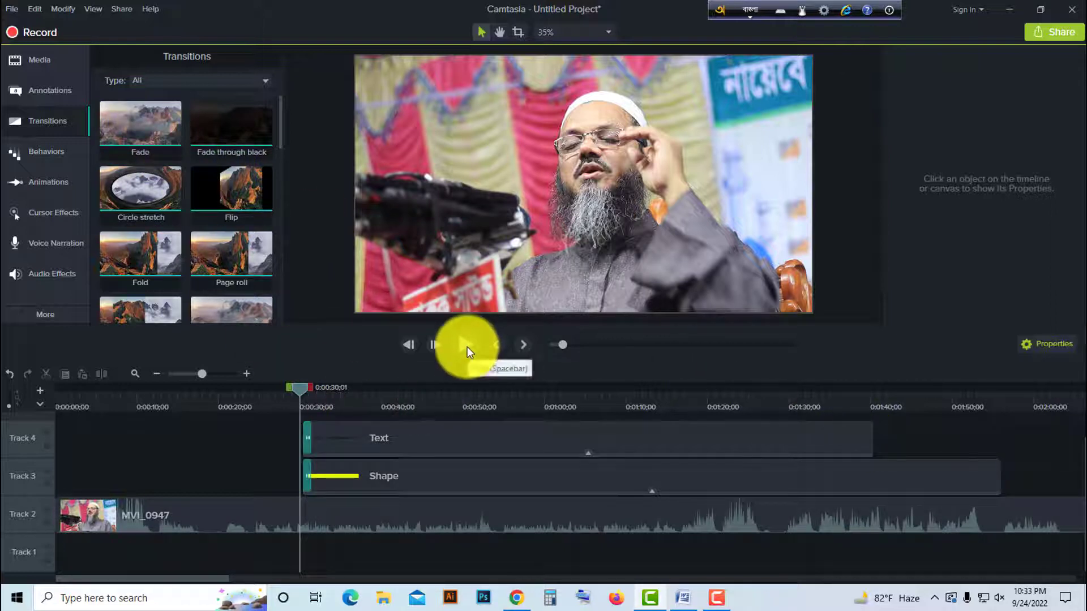
- Play back the opening of the callout to check how the text and band fade in
{"action": "left_click", "coordinate": [467, 346]}
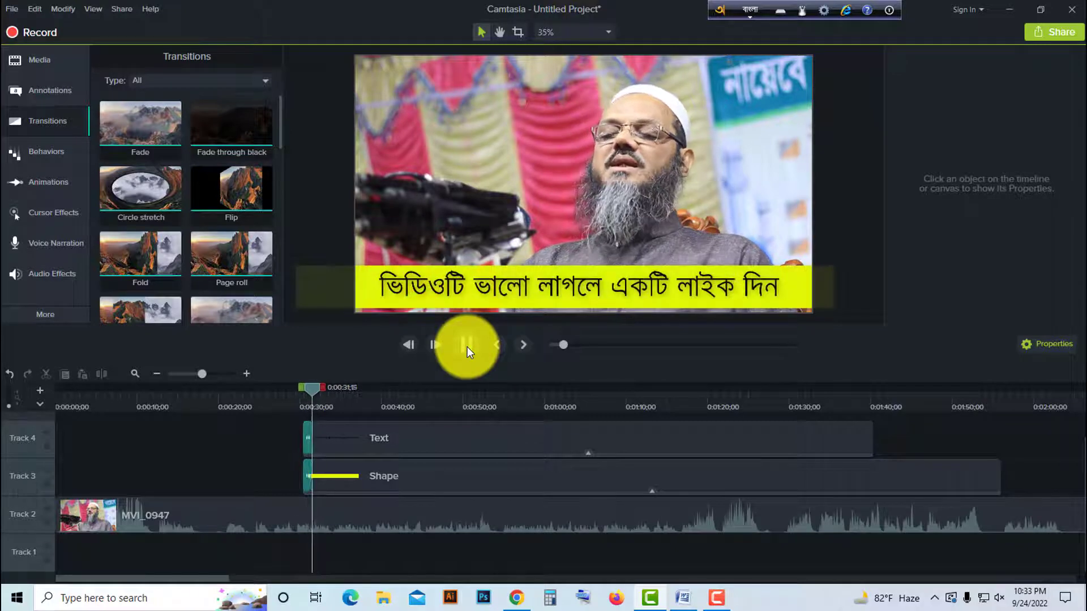
{"action": "left_click", "coordinate": [467, 346]}
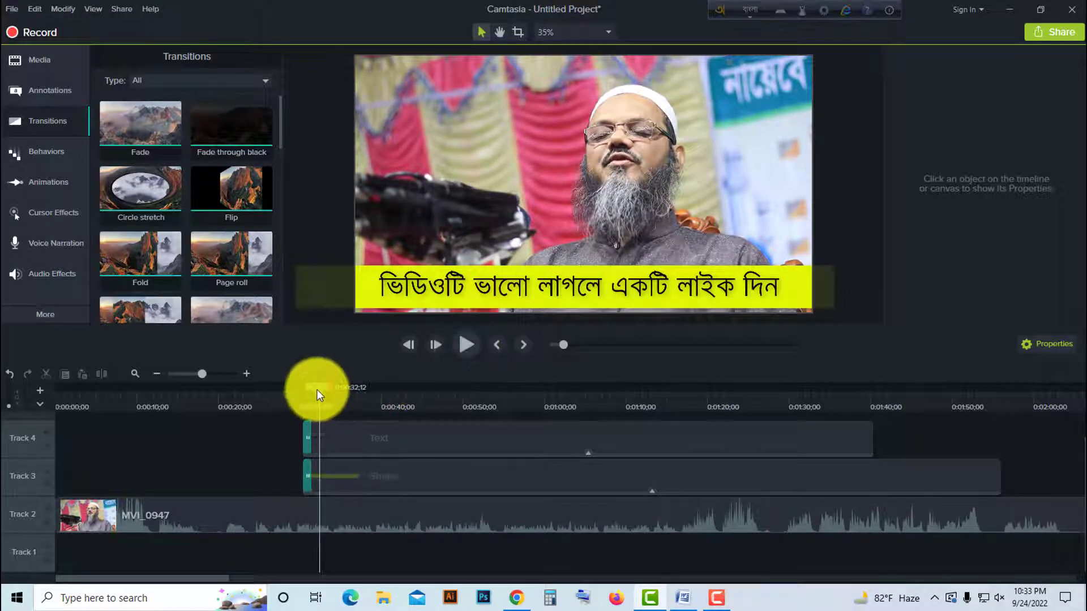
{"action": "left_click_drag", "start_coordinate": [317, 390], "coordinate": [310, 391]}
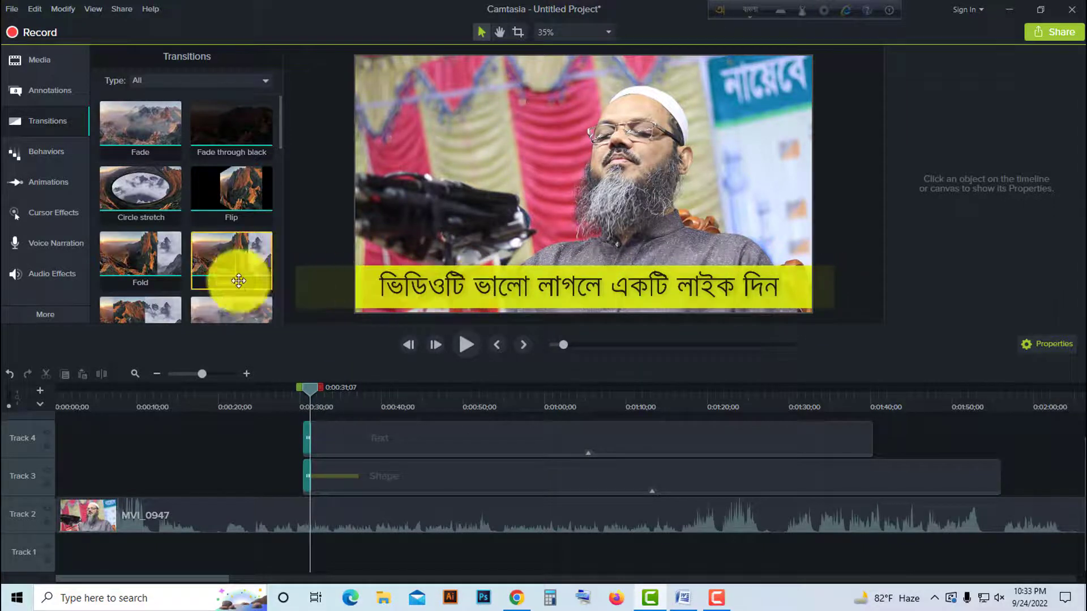
- Shift the text callout horizontally along the yellow band until the sentence lies beyond the right edge of the video frame
{"action": "left_click", "coordinate": [389, 440]}
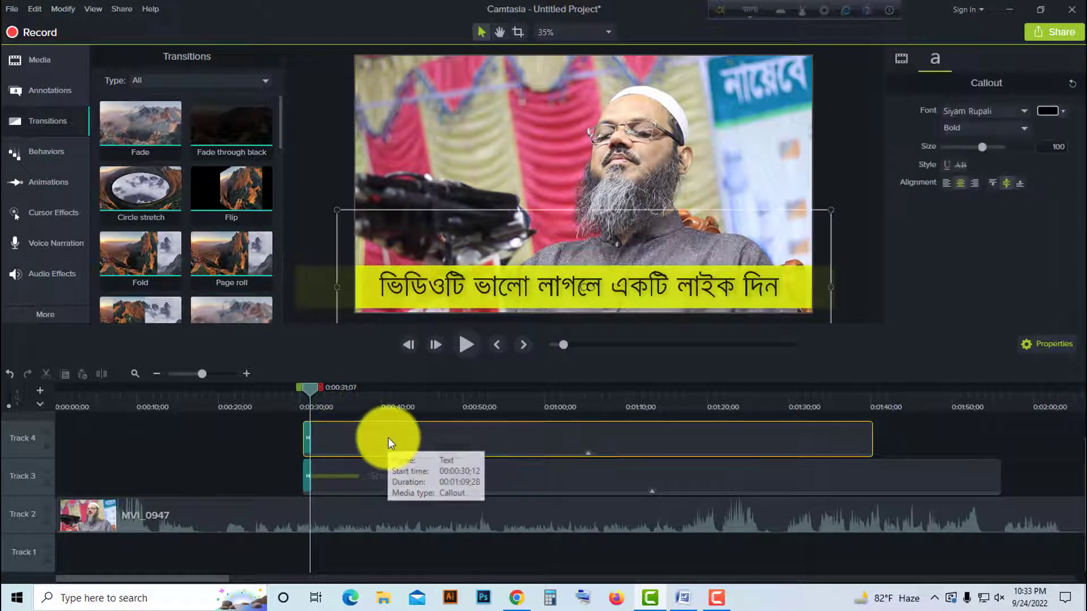
{"action": "key", "text": "Right"}
{"action": "key", "text": "Right"}
{"action": "key", "text": "Right"}
{"action": "key", "text": "Right"}
{"action": "key", "text": "Right"}
{"action": "key", "text": "Right"}
{"action": "key", "text": "Right"}
{"action": "key", "text": "Right"}
{"action": "key", "text": "Right"}
{"action": "key", "text": "Right"}
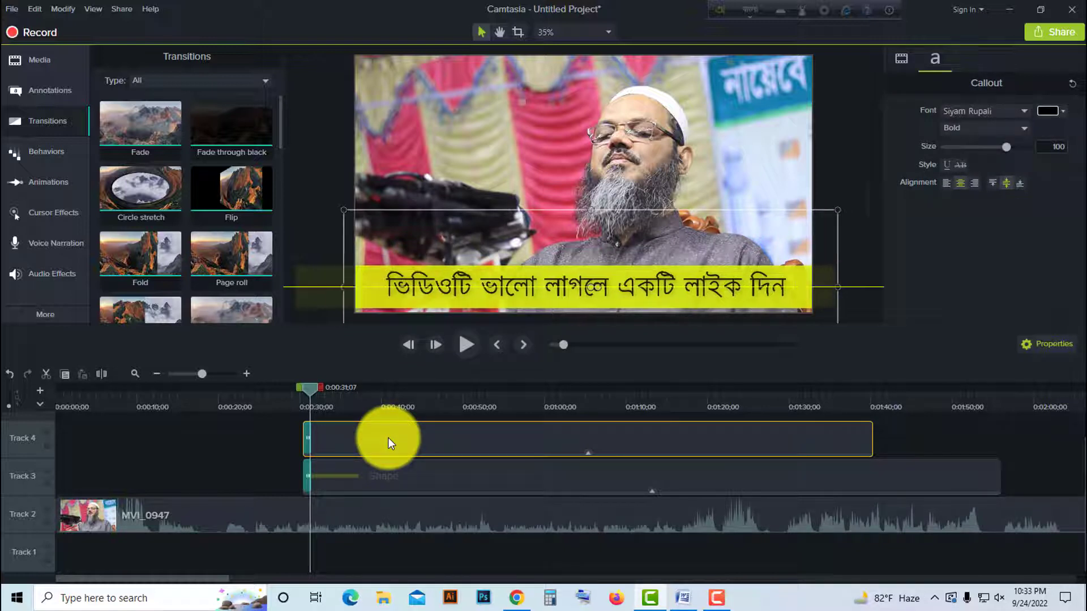
{"action": "key", "text": "Right"}
{"action": "key", "text": "Right"}
{"action": "key", "text": "Right"}
{"action": "key", "text": "Right"}
{"action": "key", "text": "Right"}
{"action": "key", "text": "Right"}
{"action": "key", "text": "Right"}
{"action": "key", "text": "Right"}
{"action": "key", "text": "Right"}
{"action": "key", "text": "Right"}
{"action": "key", "text": "Right"}
{"action": "key", "text": "Right"}
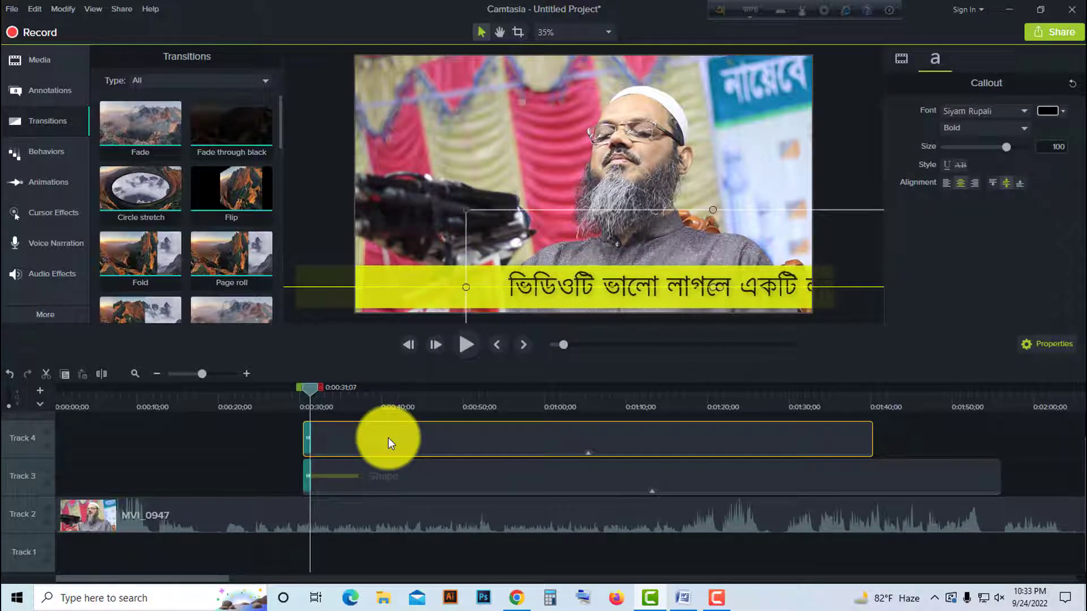
{"action": "key", "text": "Right"}
{"action": "key", "text": "Right"}
{"action": "key", "text": "Right"}
{"action": "key", "text": "Right"}
{"action": "key", "text": "Right"}
{"action": "key", "text": "Right"}
{"action": "key", "text": "Right"}
{"action": "key", "text": "Right"}
{"action": "key", "text": "Right"}
{"action": "key", "text": "Right"}
{"action": "key", "text": "Right"}
{"action": "key", "text": "Right"}
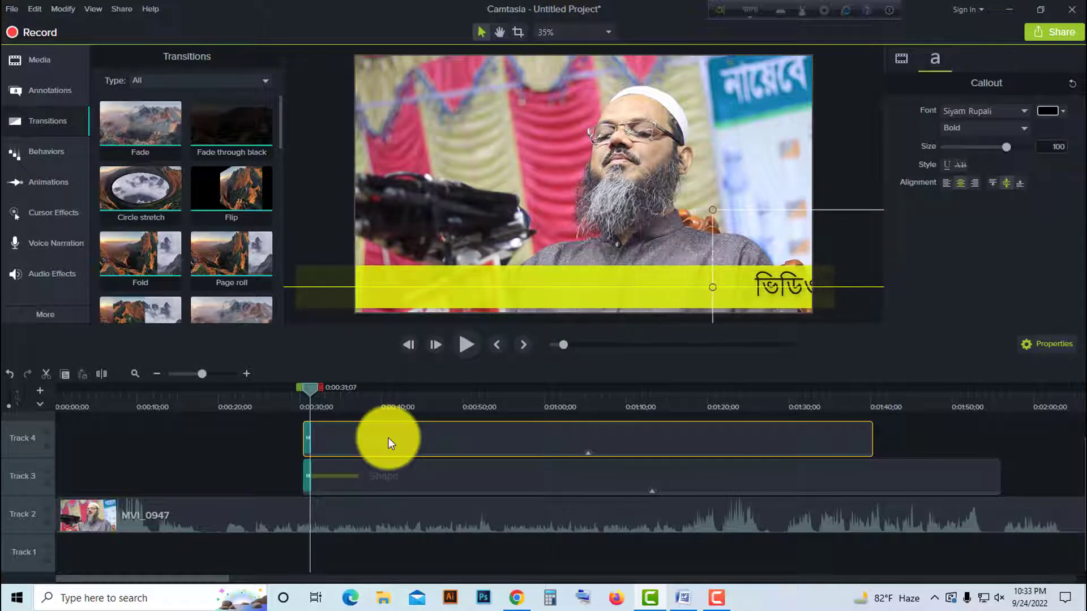
{"action": "key", "text": "Right"}
{"action": "key", "text": "Right"}
{"action": "key", "text": "Right"}
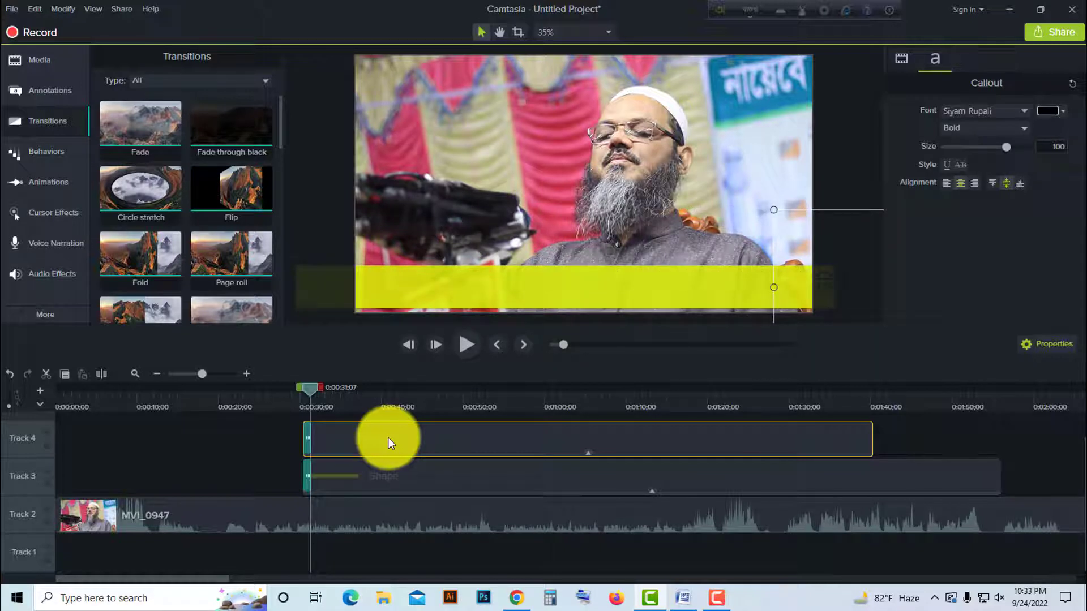
{"action": "key", "text": "Right"}
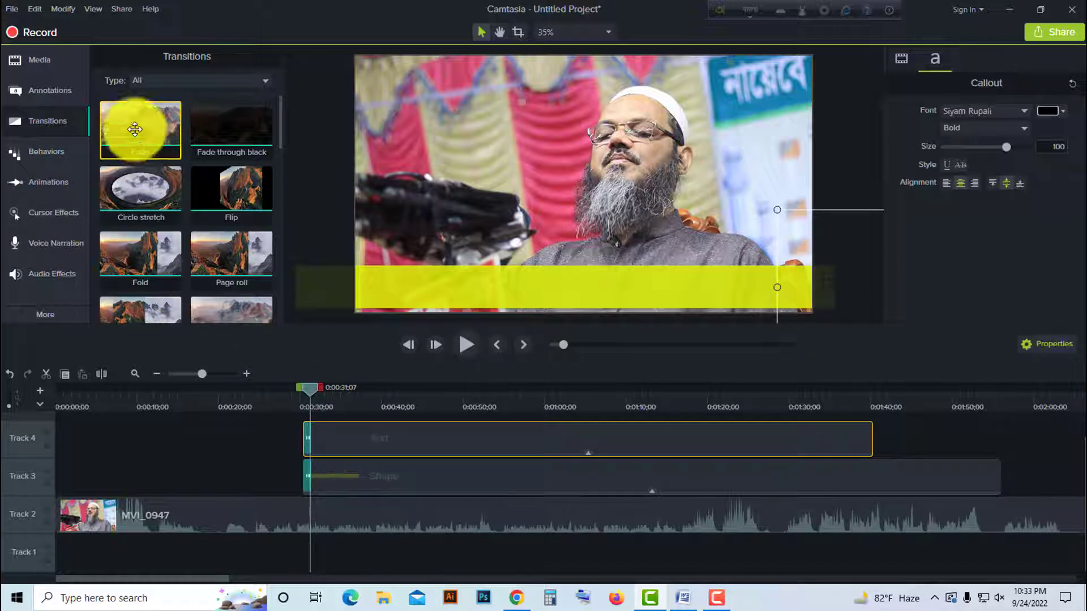
- Add a Custom animation to the Text clip on Track 4 shortly after its start, near 0:00:32
{"action": "left_click", "coordinate": [50, 181]}
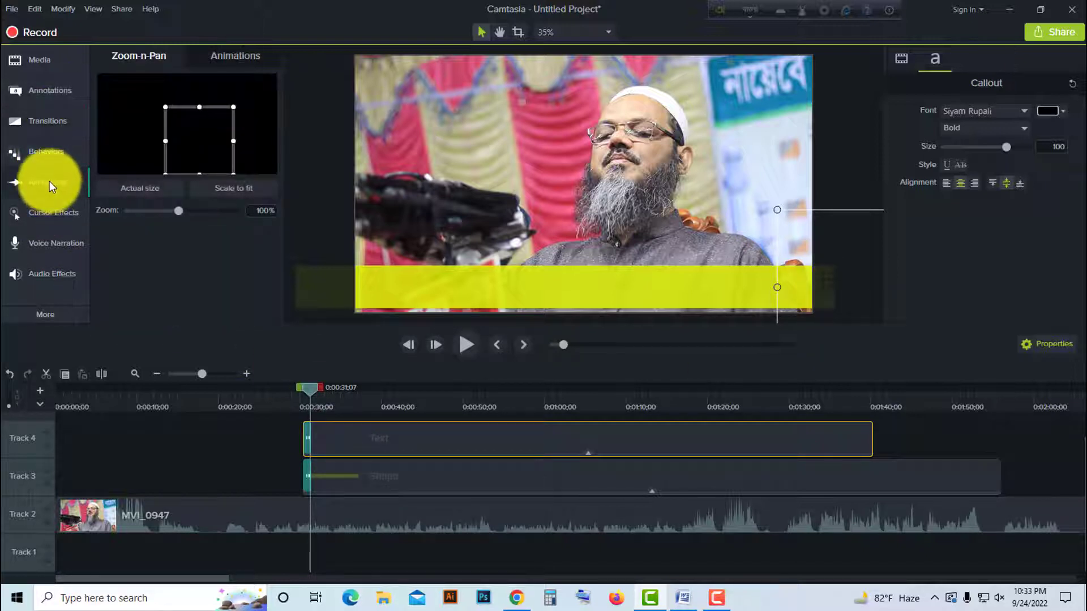
{"action": "left_click", "coordinate": [229, 55]}
{"action": "left_click_drag", "start_coordinate": [133, 101], "coordinate": [319, 434]}
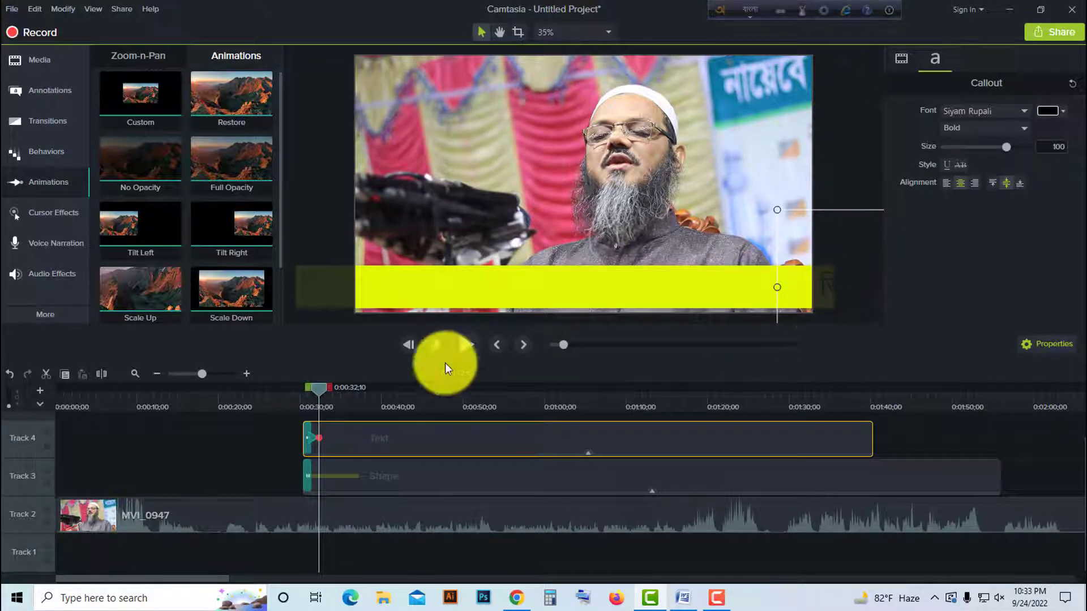
- Play the timeline from just before the callout to check the text's animation
{"action": "left_click", "coordinate": [305, 397]}
{"action": "left_click", "coordinate": [466, 344]}
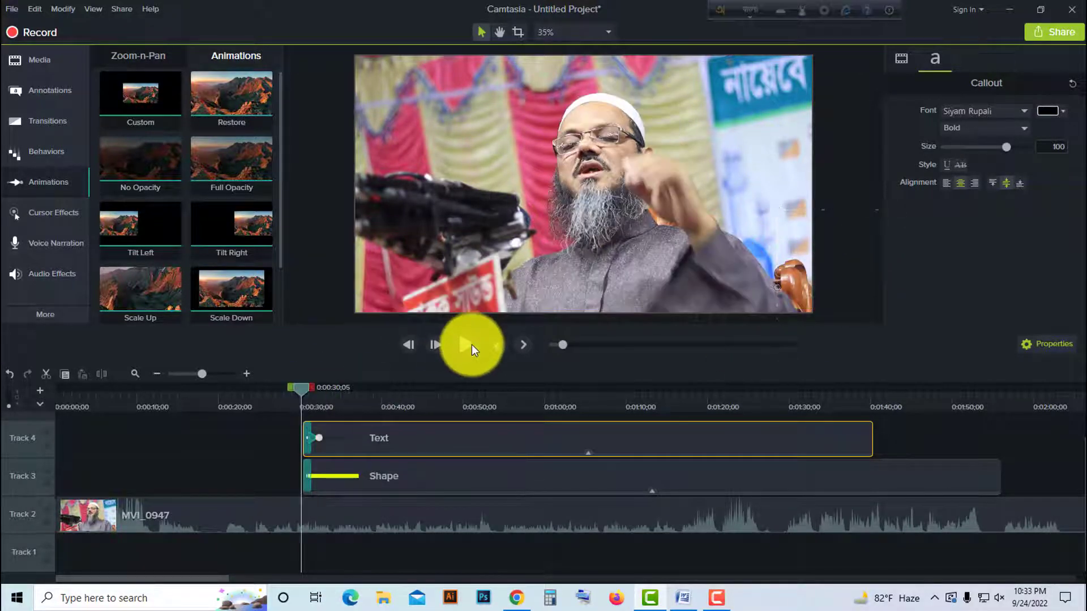
{"action": "left_click", "coordinate": [470, 344]}
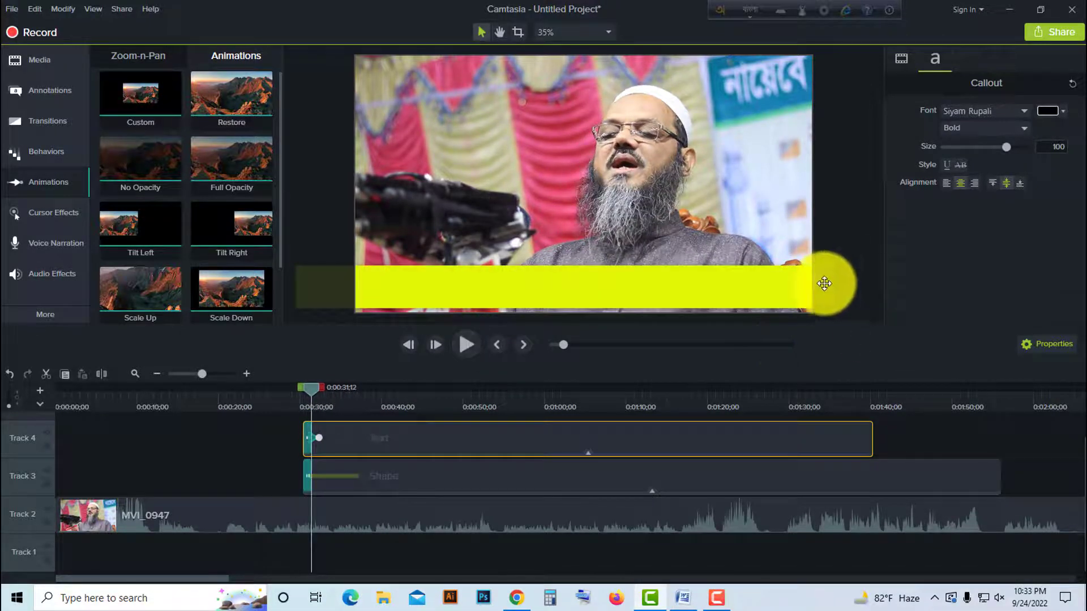
- Add a second Custom animation to the Text clip at 0:00:34;07 and move the sentence beyond the left edge of the frame
{"action": "left_click", "coordinate": [827, 281]}
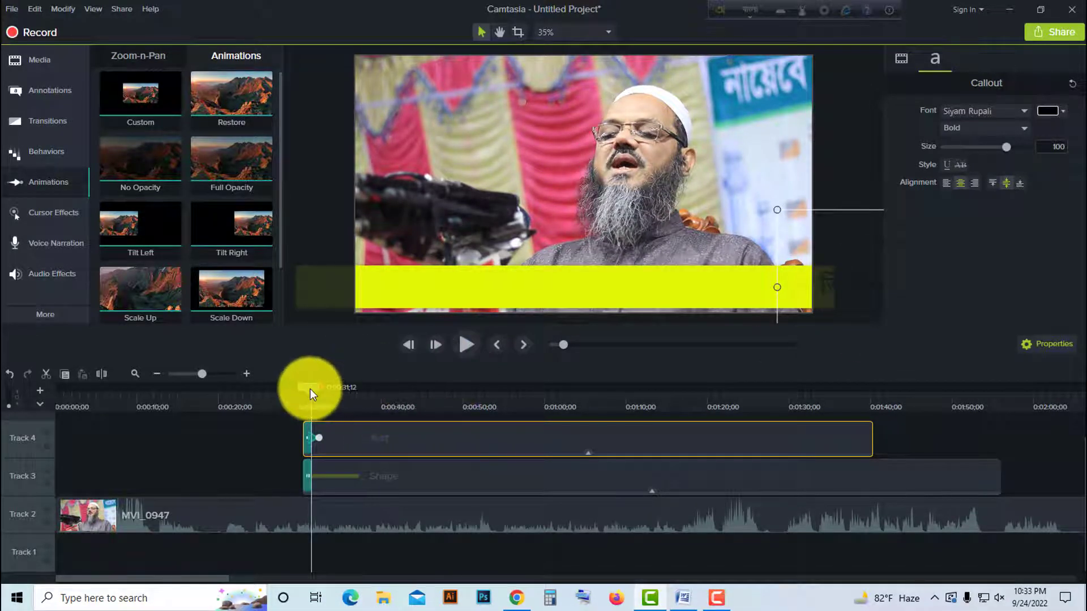
{"action": "left_click_drag", "start_coordinate": [310, 389], "coordinate": [333, 396]}
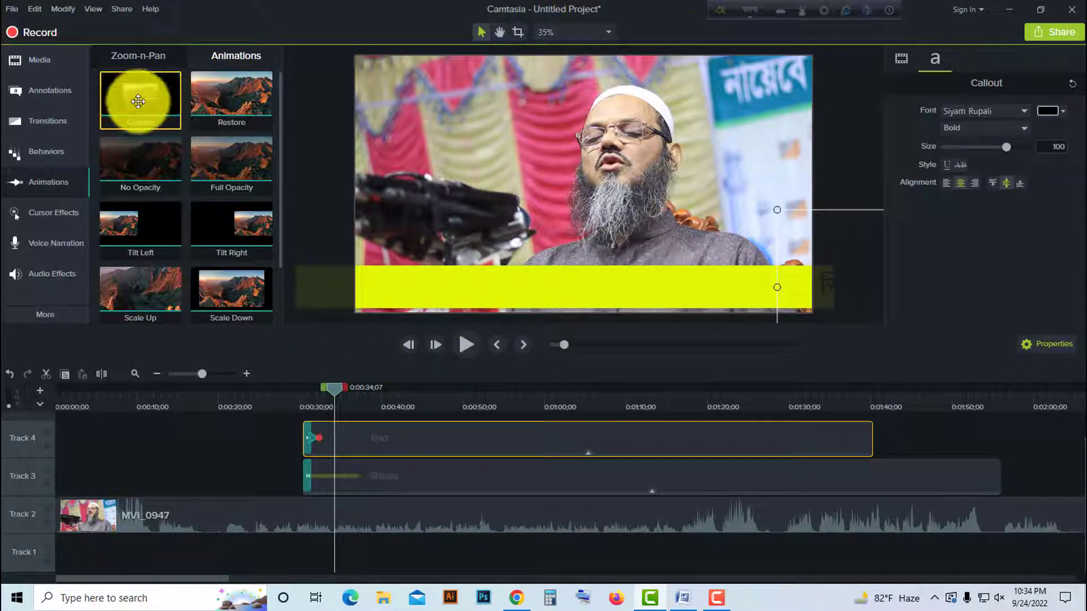
{"action": "mouse_move", "coordinate": [138, 101]}
{"action": "left_mouse_down"}
{"action": "mouse_move", "coordinate": [332, 403]}
{"action": "mouse_move", "coordinate": [336, 439]}
{"action": "left_mouse_up"}
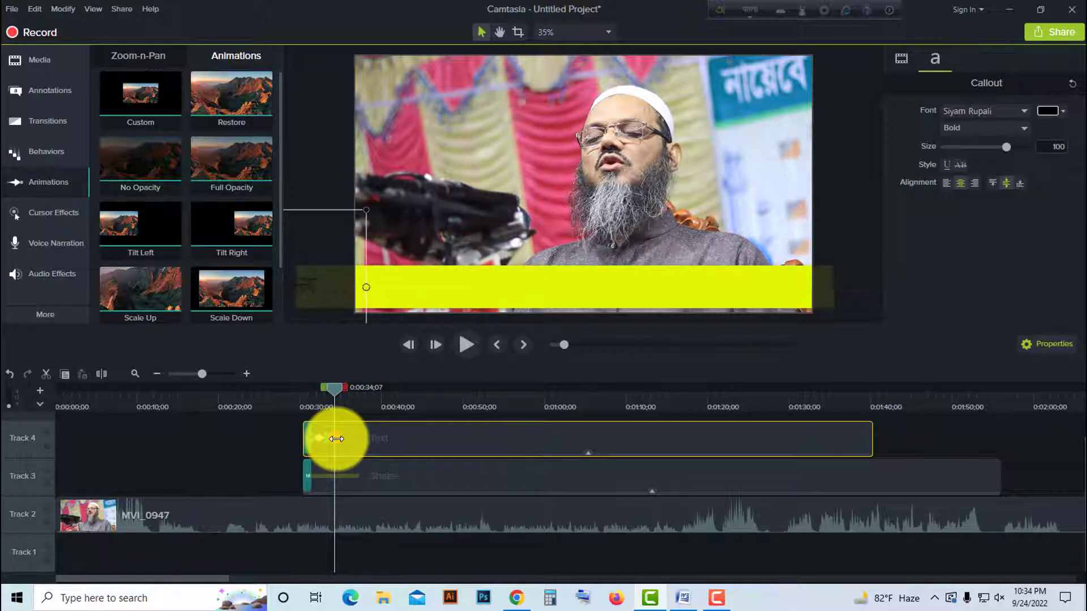
- Play the callout from its start to check the speed of the sentence's movement across the band
{"action": "left_click", "coordinate": [303, 398]}
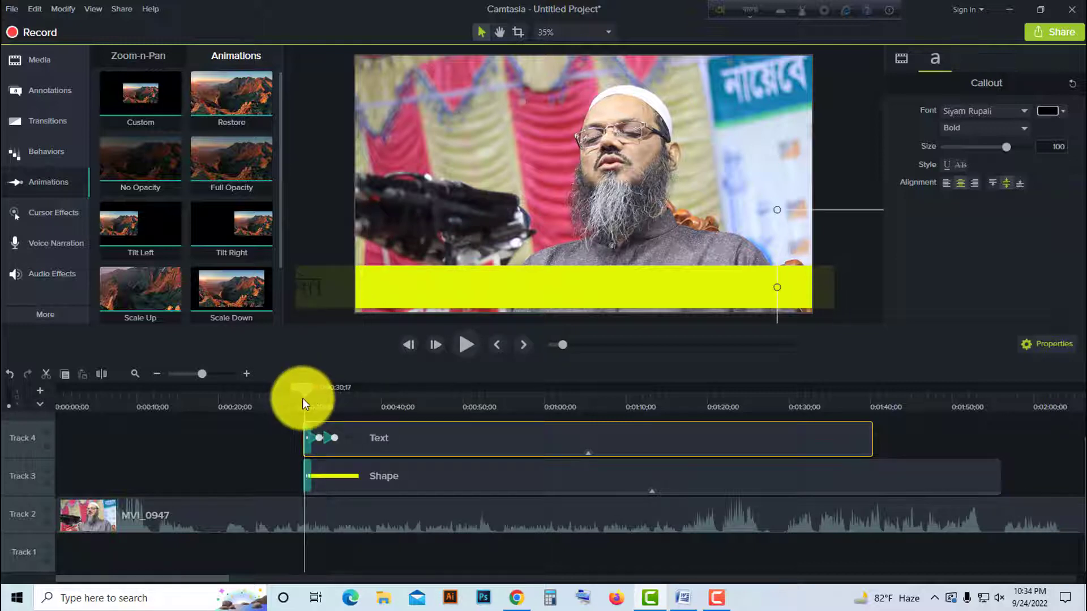
{"action": "left_click", "coordinate": [471, 339]}
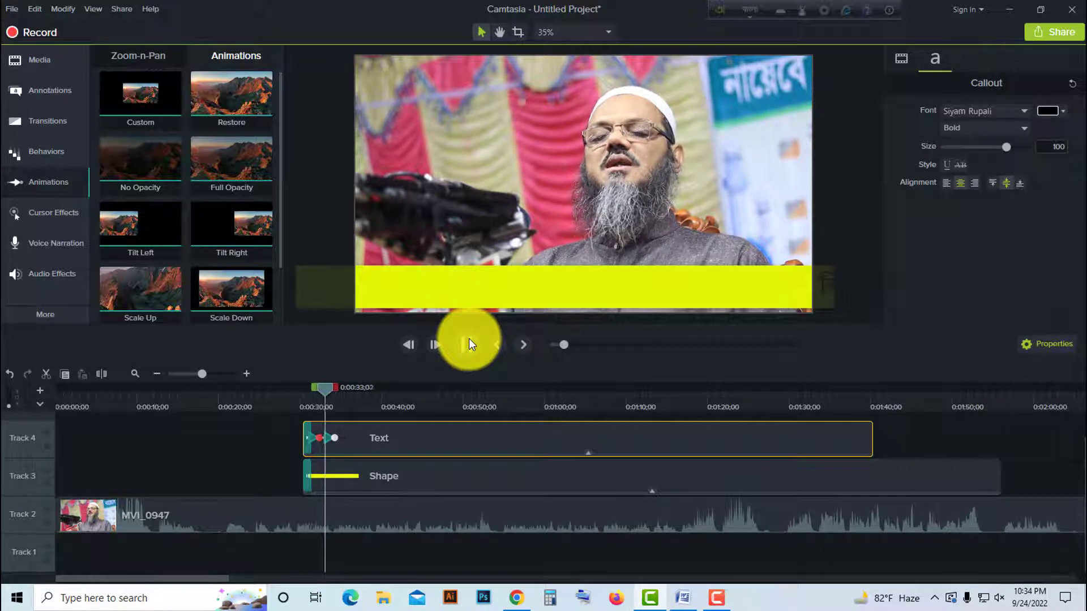
{"action": "left_click", "coordinate": [469, 339]}
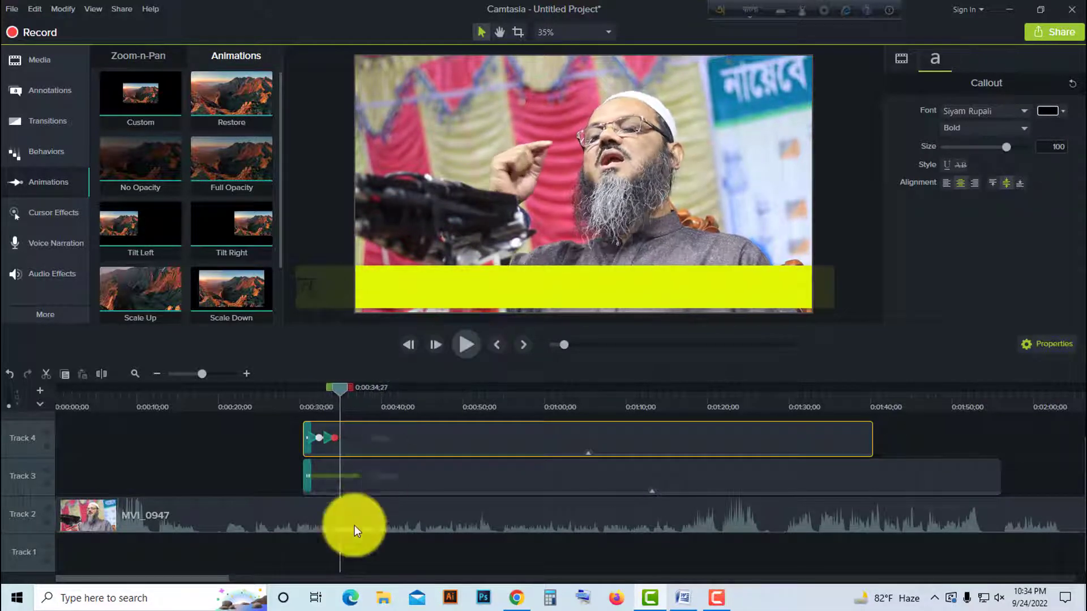
- Lengthen the Text clip's second animation to a duration of 42;27, ending at about 0:01:16
{"action": "left_click", "coordinate": [332, 388]}
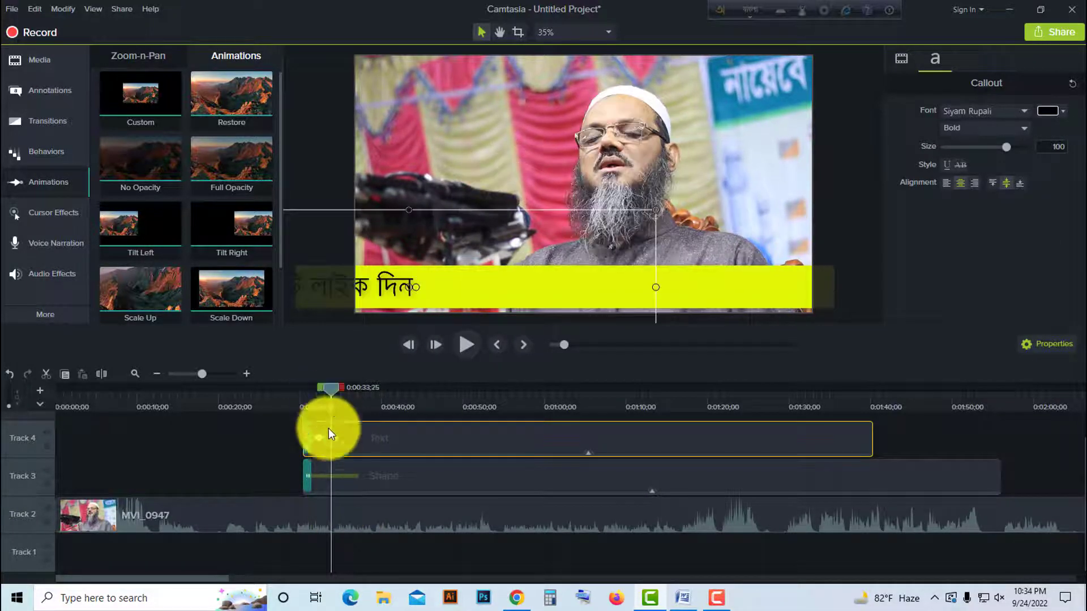
{"action": "left_click", "coordinate": [335, 439]}
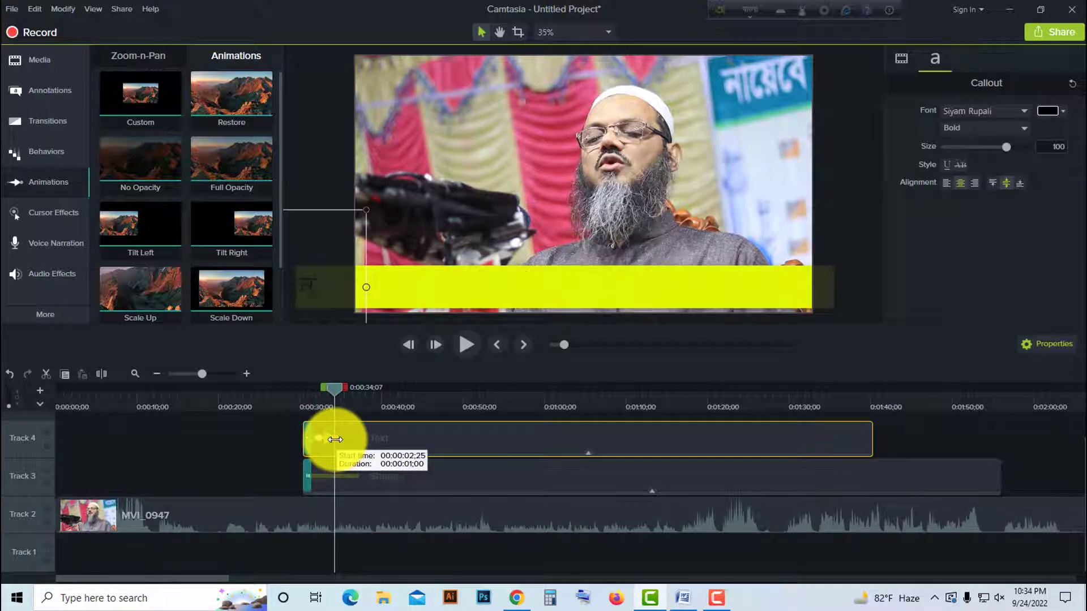
{"action": "left_click_drag", "start_coordinate": [335, 439], "coordinate": [677, 434]}
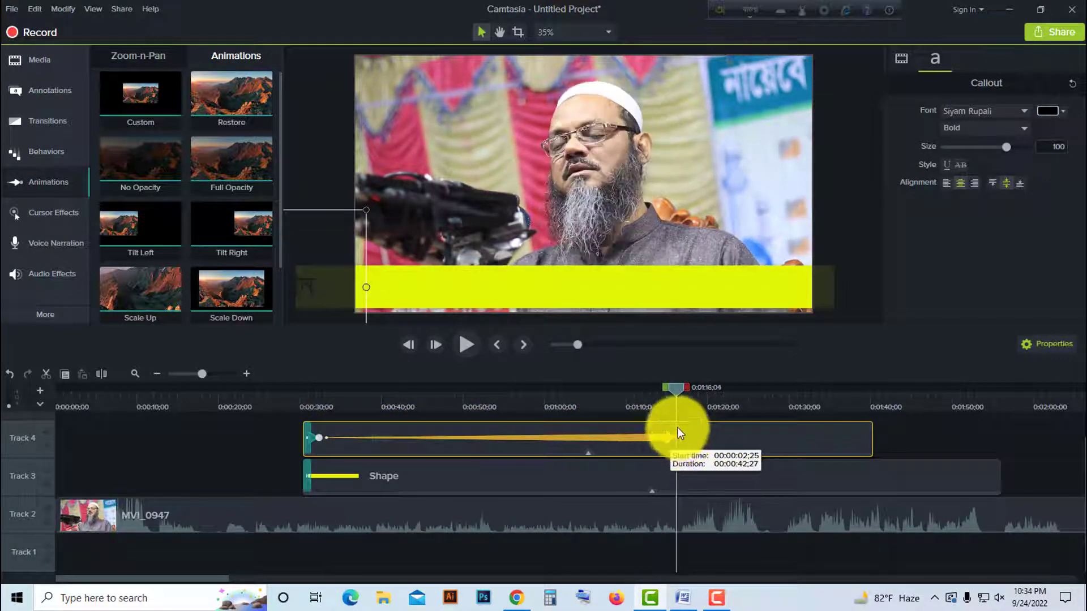
- Play and scrub through the lengthened animation to check the sentence scrolling slowly across the yellow band
{"action": "left_click_drag", "start_coordinate": [675, 388], "coordinate": [339, 462]}
{"action": "left_click", "coordinate": [464, 346]}
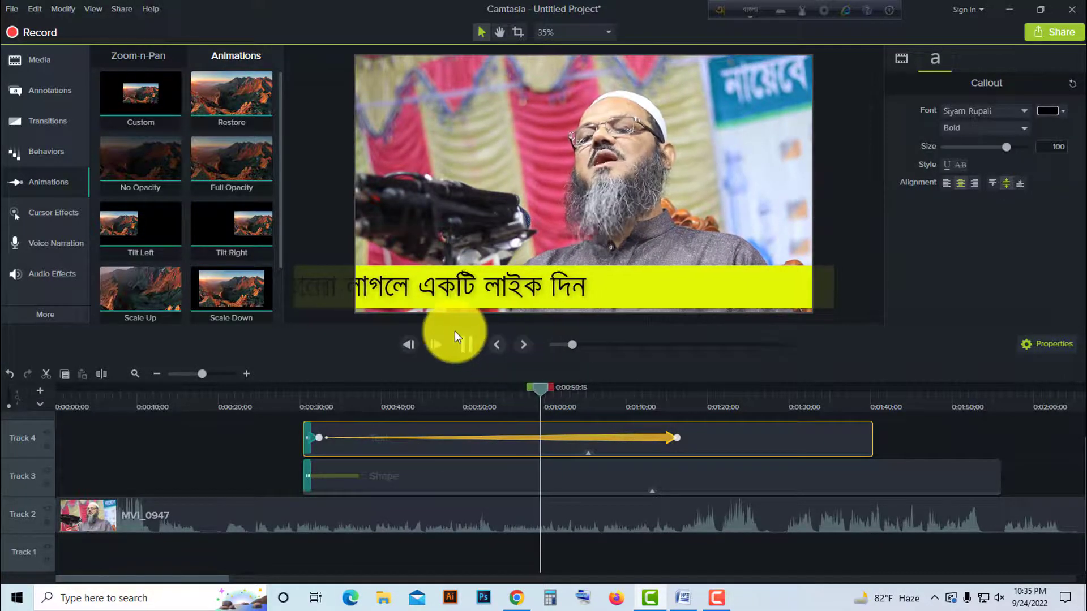
{"action": "left_click", "coordinate": [461, 346]}
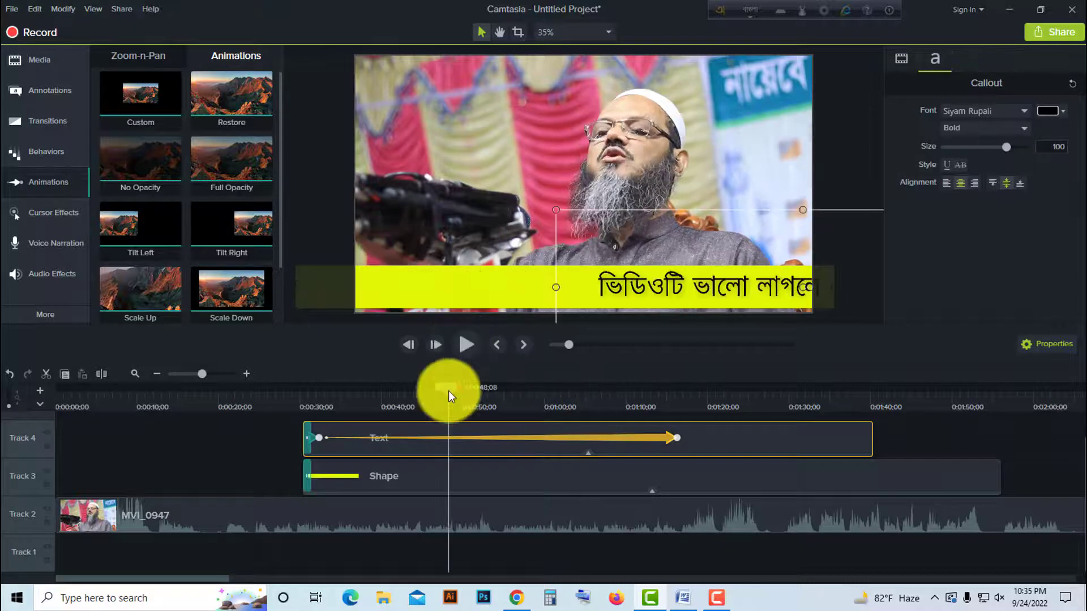
{"action": "left_click_drag", "start_coordinate": [449, 391], "coordinate": [644, 425]}
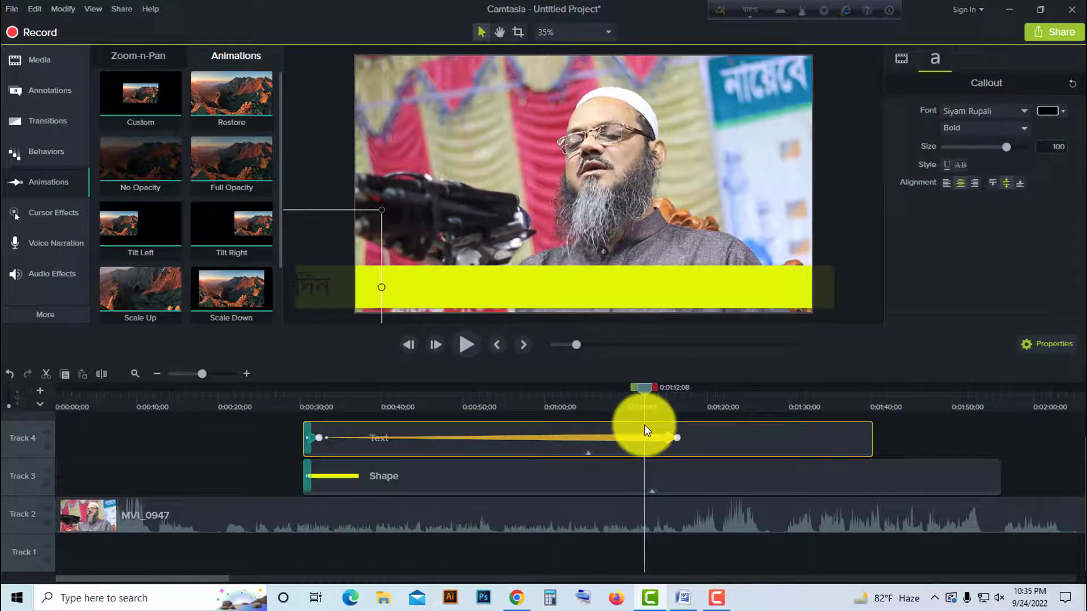
- Trim the yellow Shape clip's end back to 0:01:12;08 and add a Fade transition at that end
{"action": "left_click", "coordinate": [603, 473]}
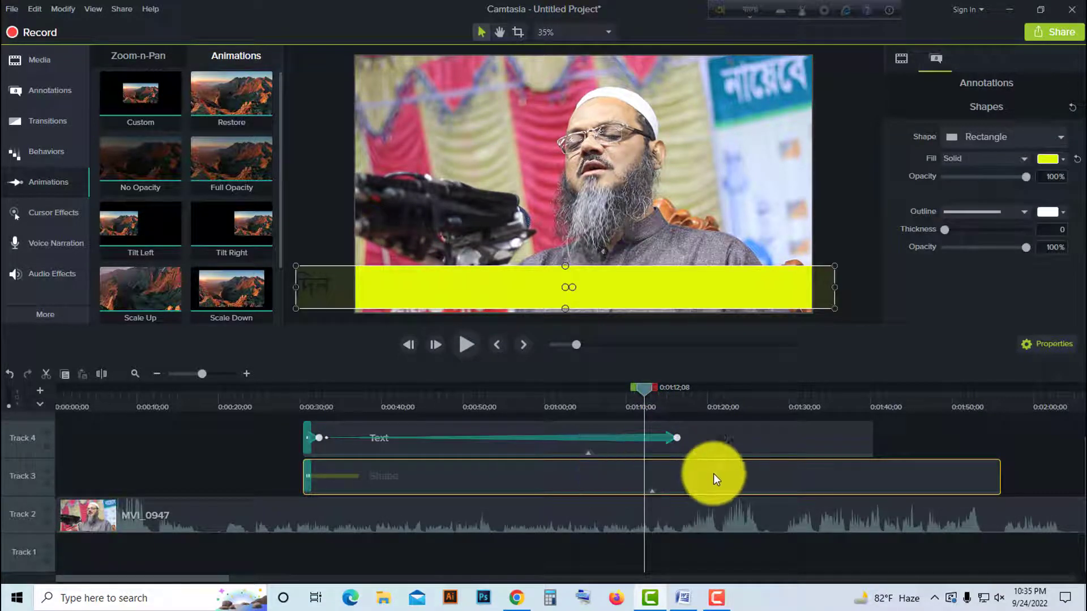
{"action": "left_click_drag", "start_coordinate": [1000, 475], "coordinate": [647, 486]}
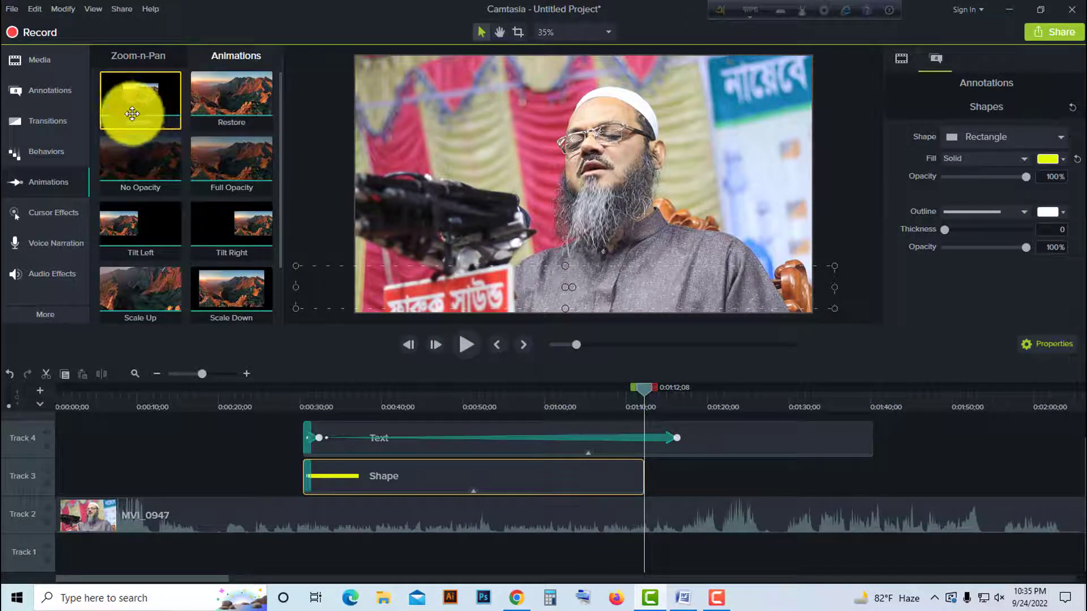
{"action": "left_click", "coordinate": [40, 92]}
{"action": "left_click", "coordinate": [56, 64]}
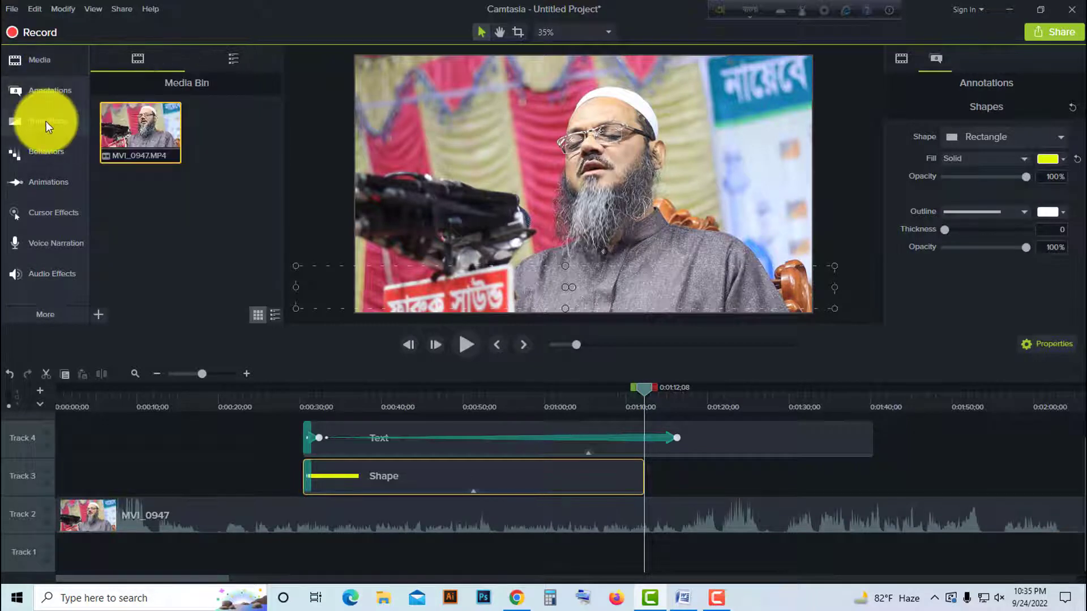
{"action": "left_click", "coordinate": [46, 121]}
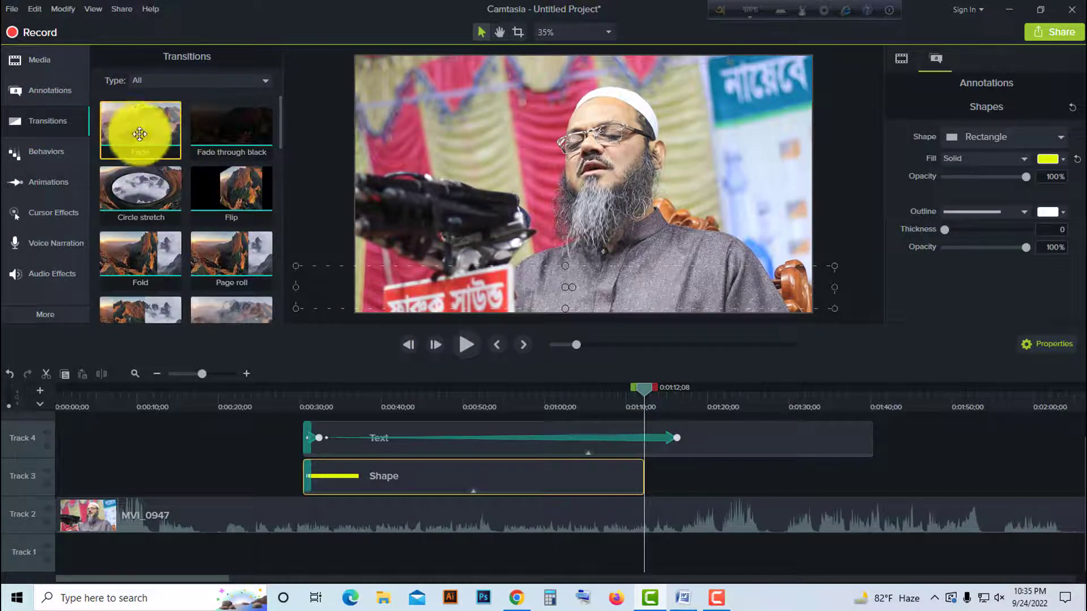
{"action": "left_click_drag", "start_coordinate": [139, 123], "coordinate": [630, 474]}
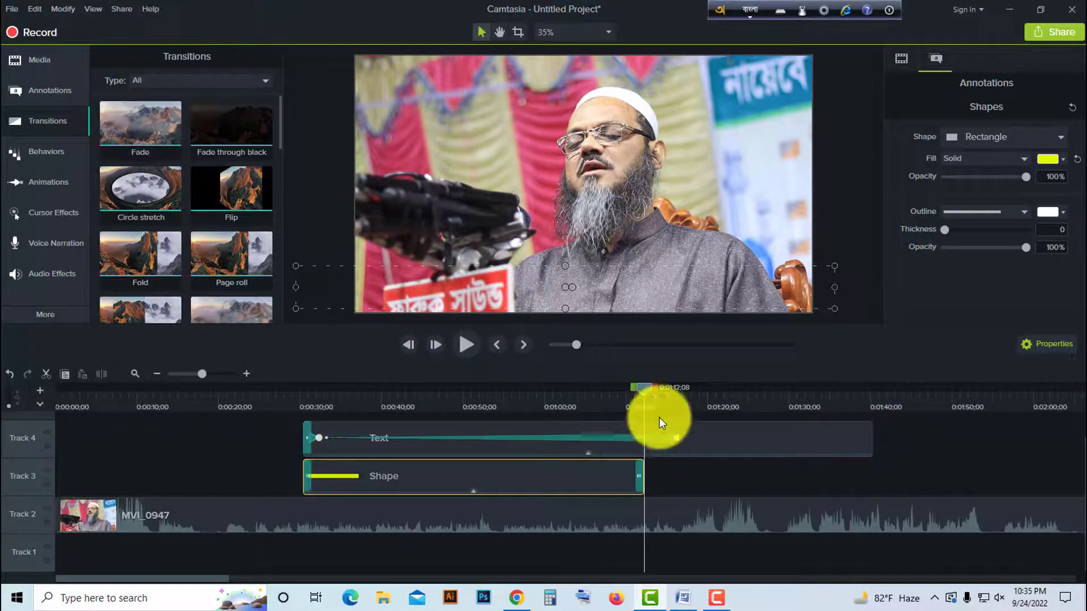
- Play the callout's last seconds to check the band's fade-out, and lengthen the Fade at the Shape clip's end
{"action": "left_click_drag", "start_coordinate": [646, 392], "coordinate": [568, 410]}
{"action": "left_click", "coordinate": [468, 345]}
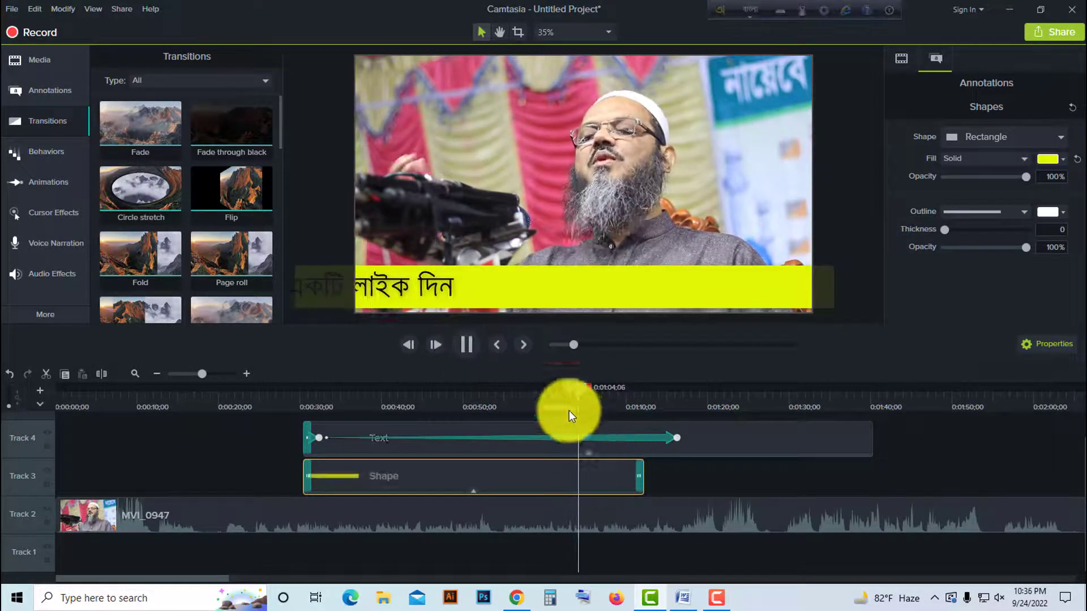
{"action": "left_click", "coordinate": [468, 345]}
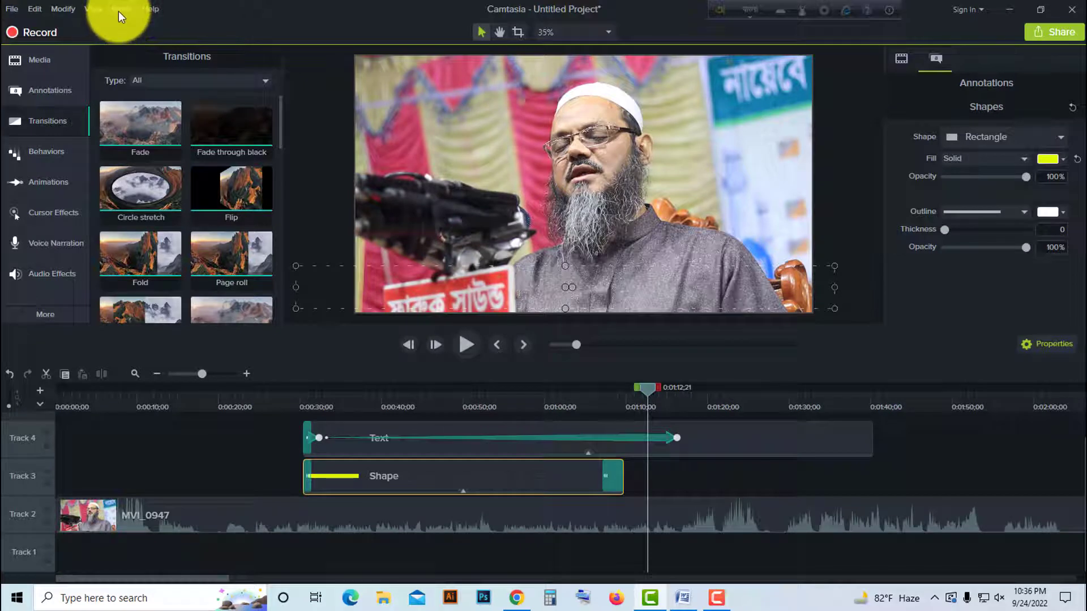
- Start producing the project as a local file with the MP4 only (up to 1080p) preset
{"action": "left_click", "coordinate": [118, 11]}
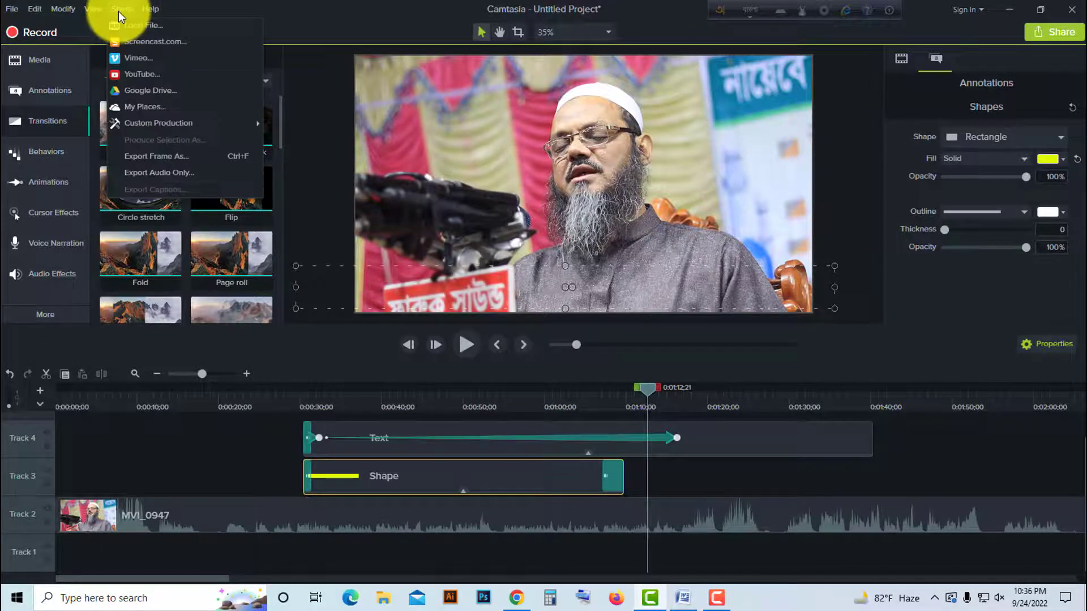
{"action": "left_click", "coordinate": [1067, 32]}
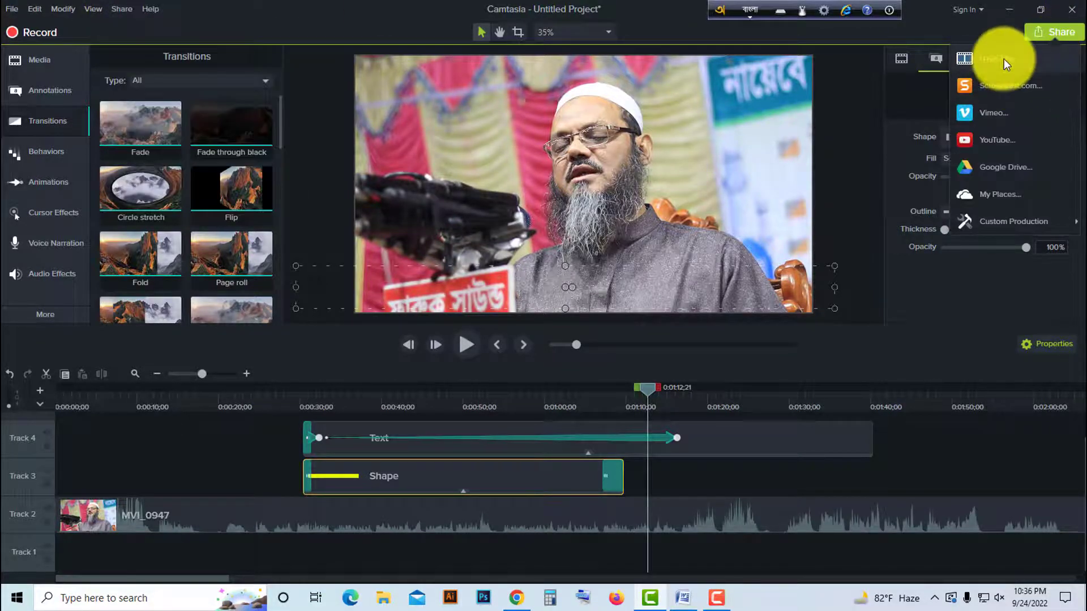
{"action": "left_click", "coordinate": [989, 60]}
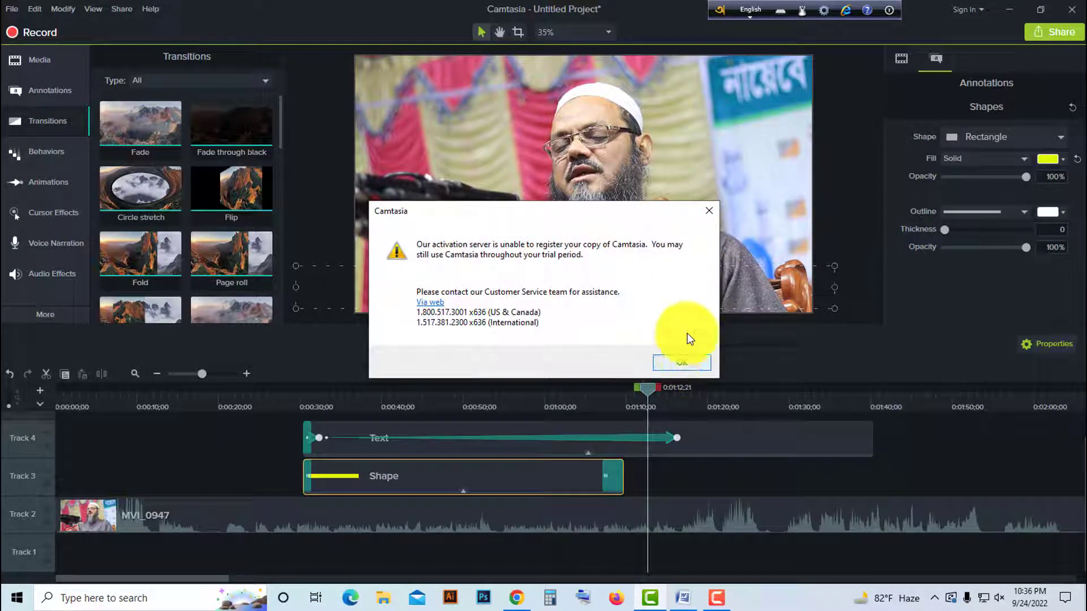
{"action": "left_click", "coordinate": [680, 364]}
{"action": "left_click", "coordinate": [677, 180]}
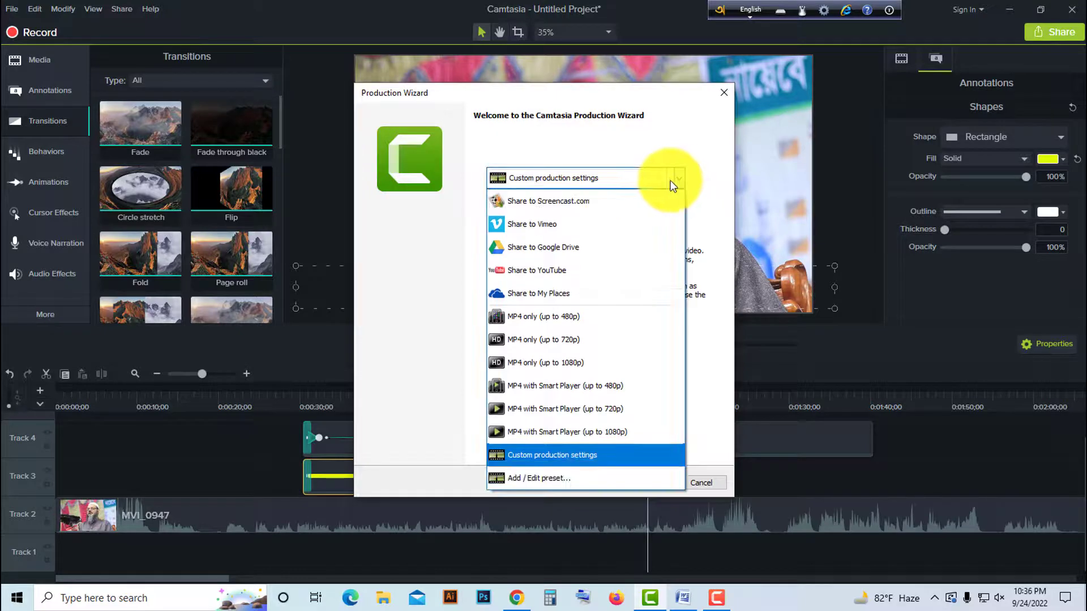
{"action": "left_click", "coordinate": [676, 179]}
{"action": "left_click", "coordinate": [590, 183]}
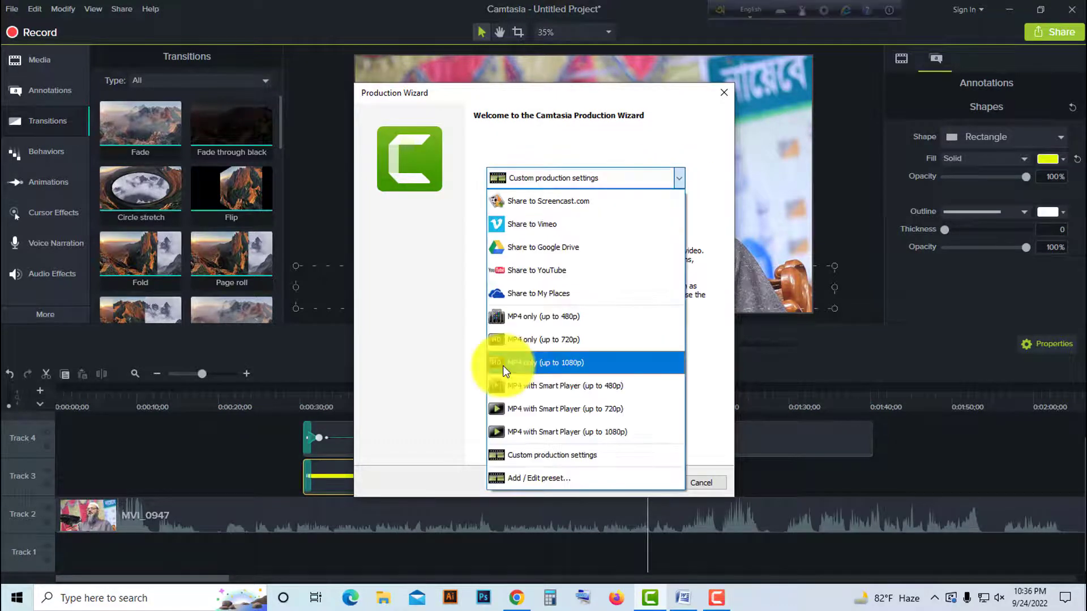
{"action": "left_click", "coordinate": [564, 366]}
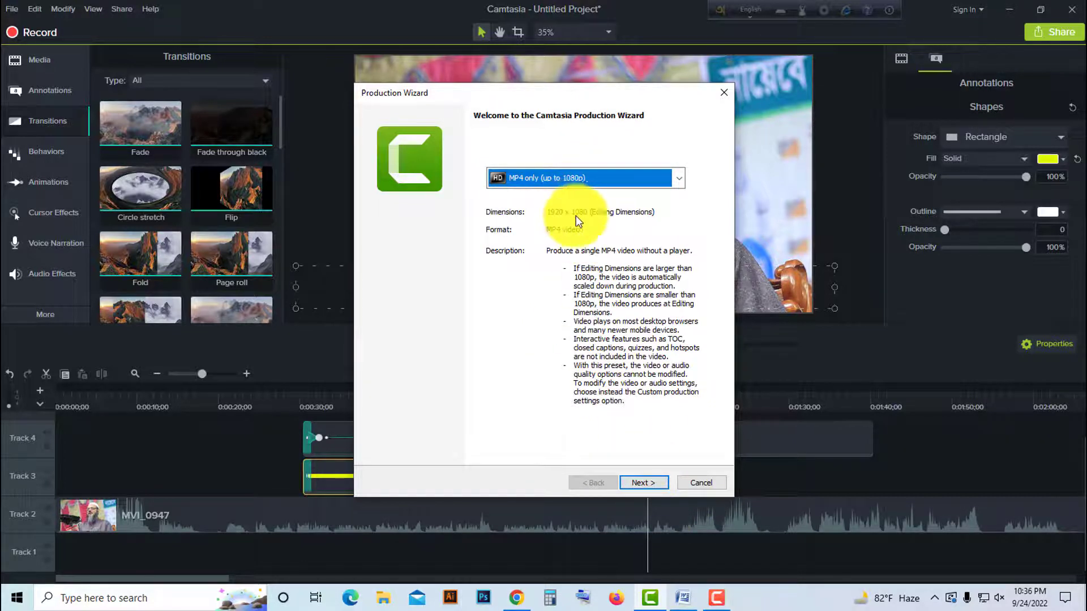
{"action": "left_click", "coordinate": [645, 482]}
- Set the production name to safsfff in the Desktop folder as an MP4 and start rendering the video
{"action": "left_click", "coordinate": [697, 211]}
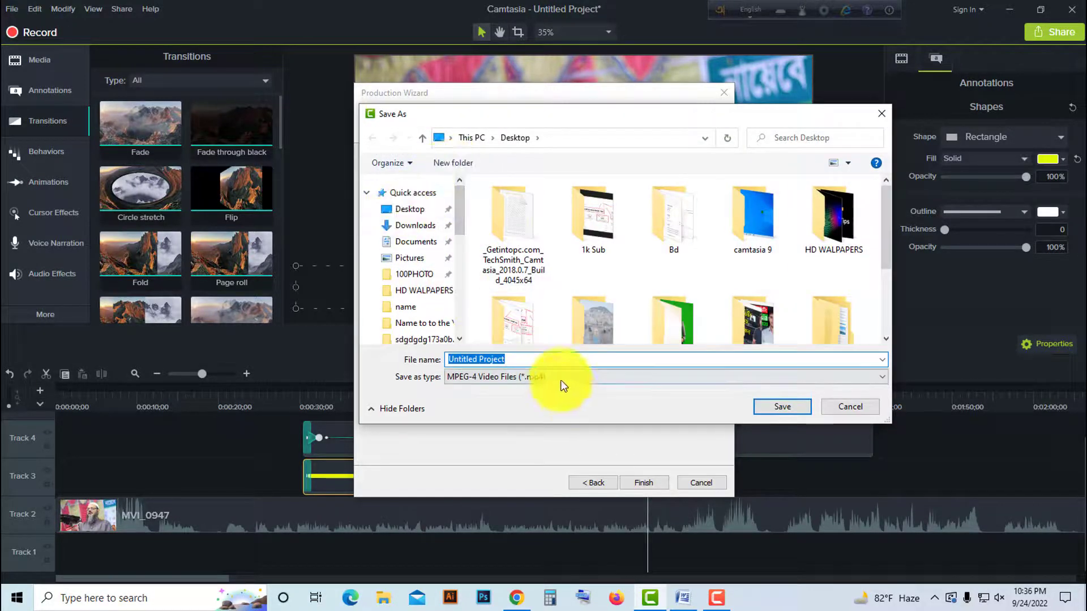
{"action": "left_click", "coordinate": [412, 226]}
{"action": "left_click", "coordinate": [411, 211]}
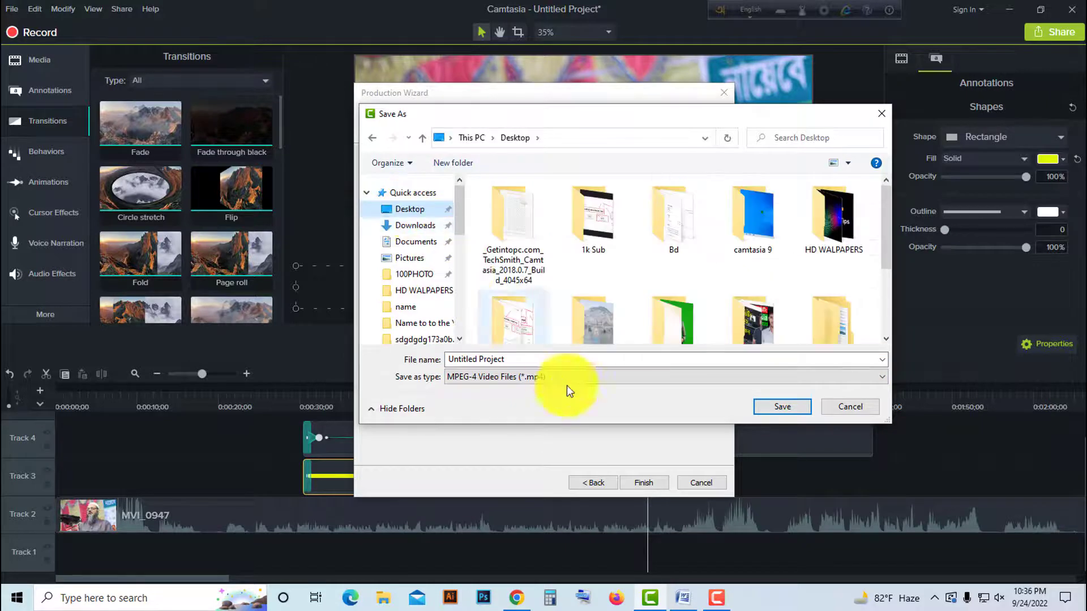
{"action": "left_click", "coordinate": [511, 359]}
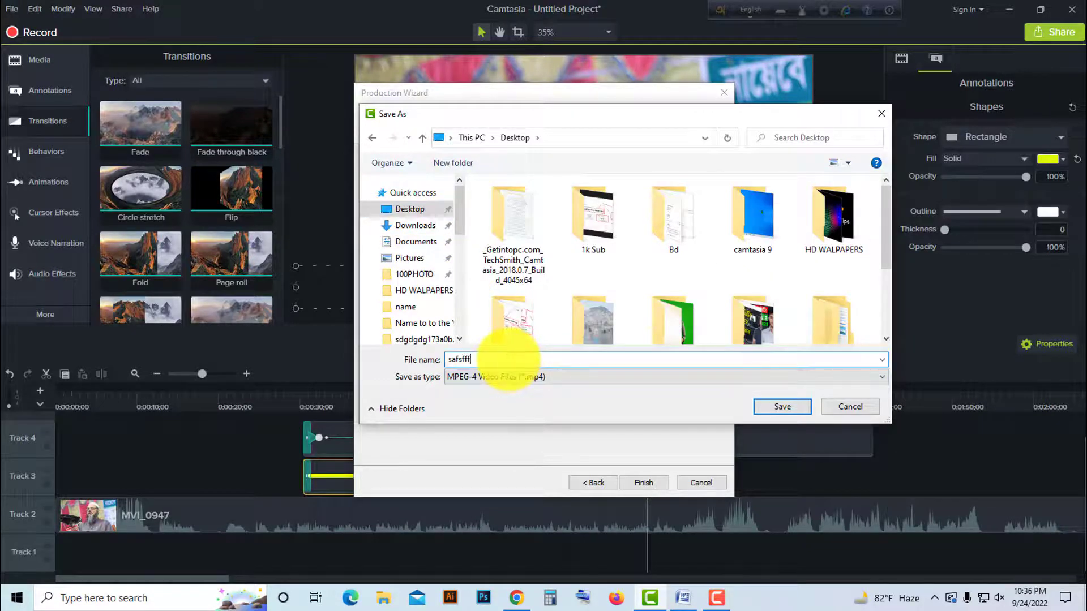
{"action": "type", "text": "safsfff"}
{"action": "left_click", "coordinate": [780, 405]}
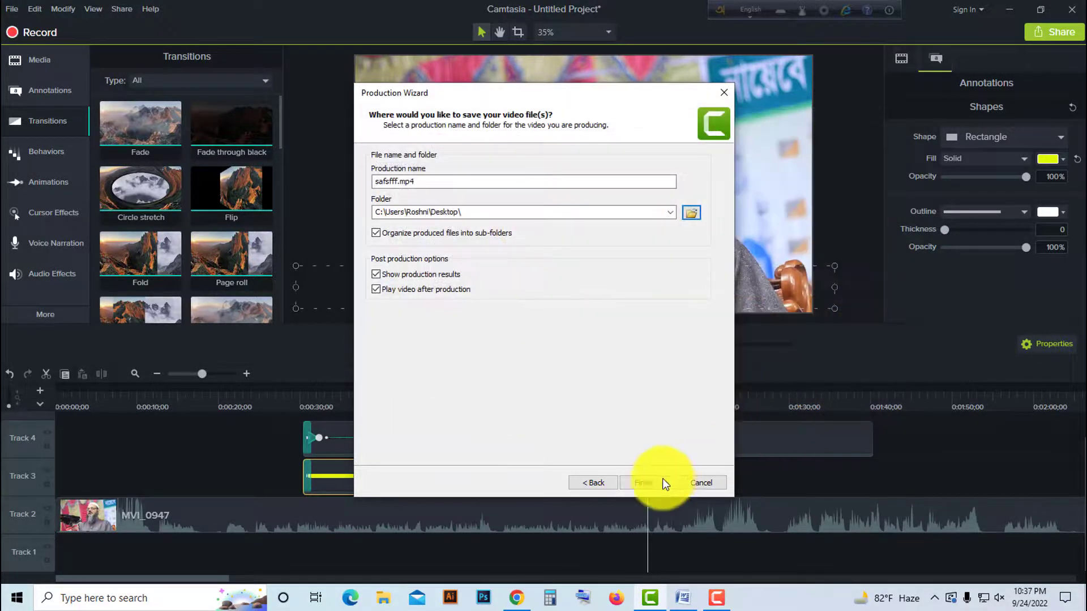
{"action": "left_click", "coordinate": [644, 482]}
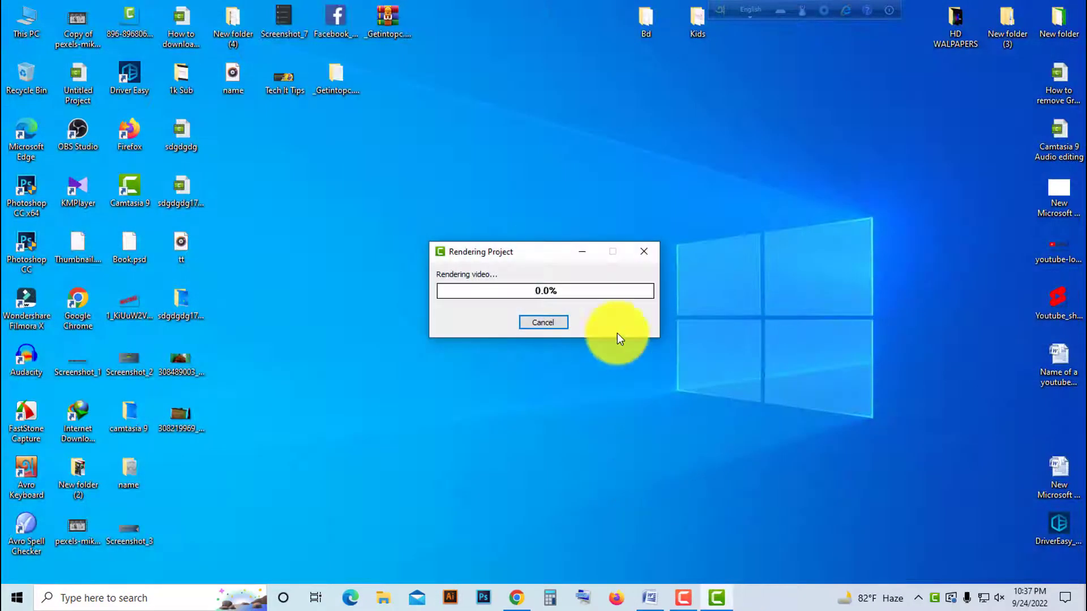